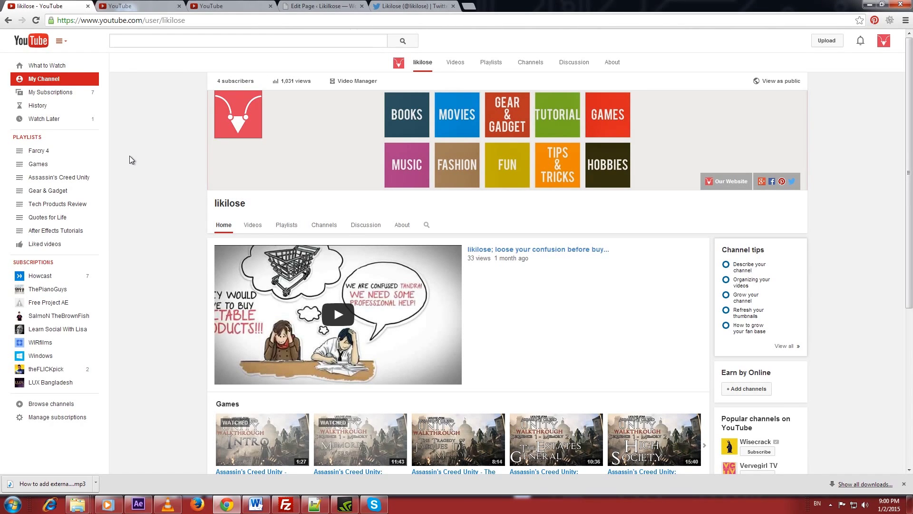
Step: Switch to the YouTube tab with the annotations editor for 'How to throw Bait in FarCry 4'
click(126, 5)
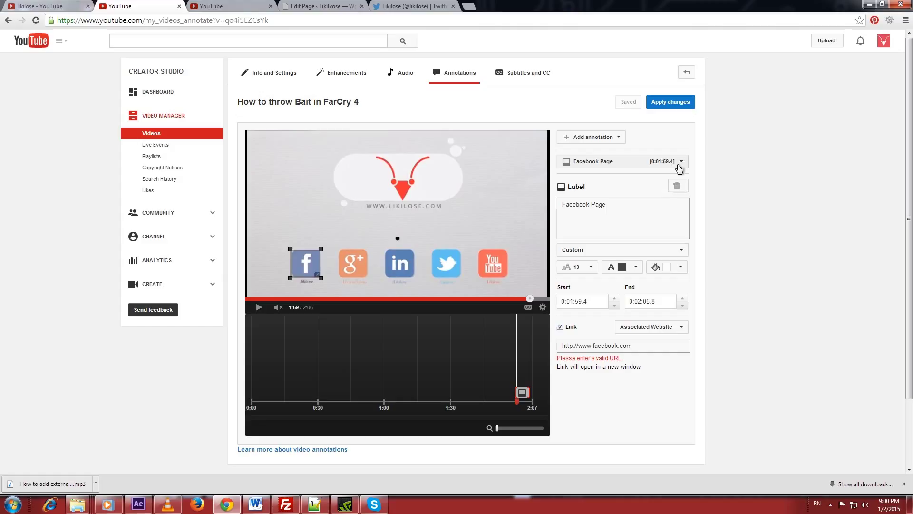
Step: Replace facebook.com in the Facebook Page annotation's link URL with likilose.com/facebook/
click(640, 346)
drag(635, 347, 552, 349)
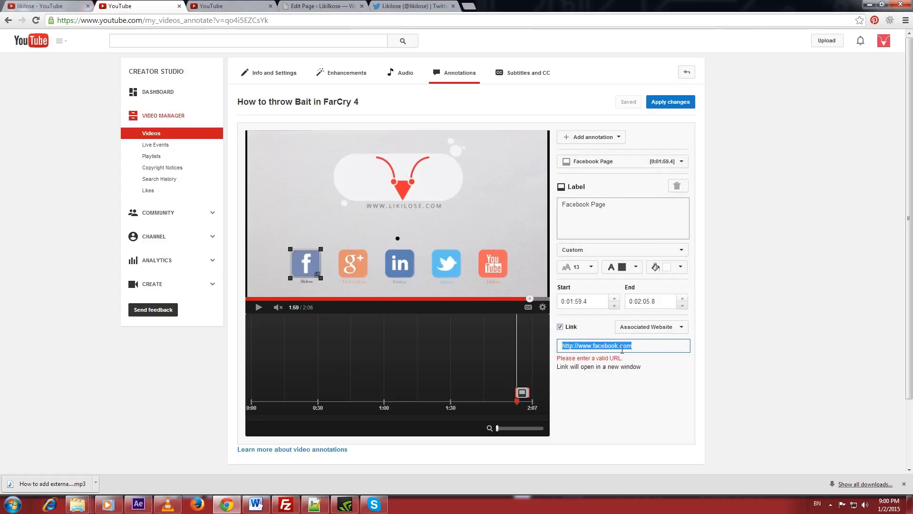
click(650, 347)
drag(611, 350, 584, 348)
text(likilos)
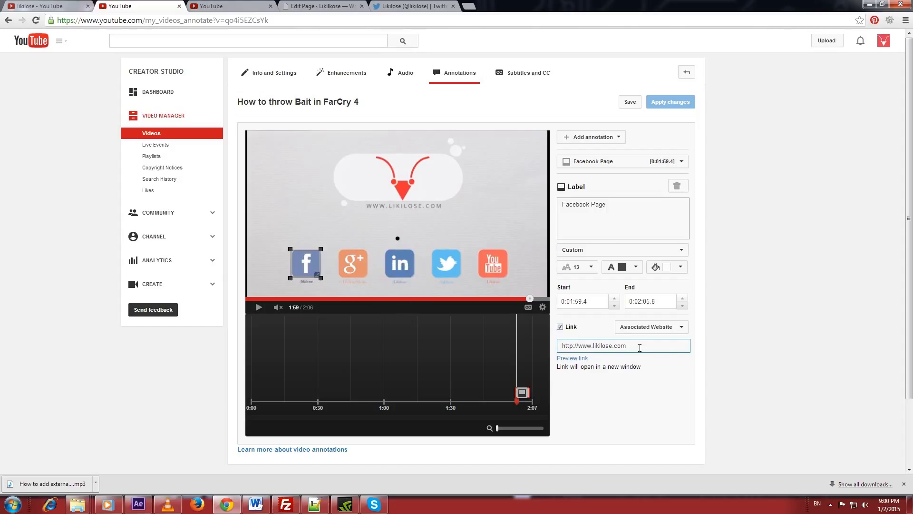
text(/)
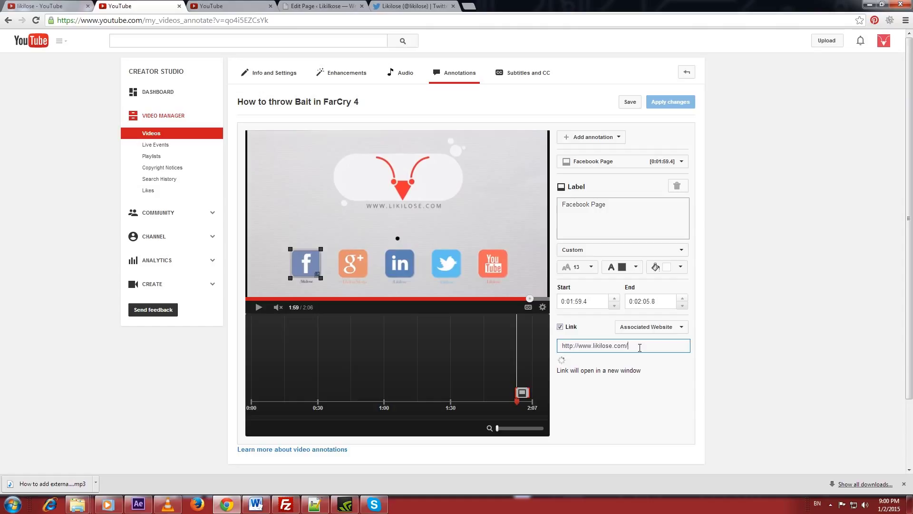
text(faceboo)
text(k.co)
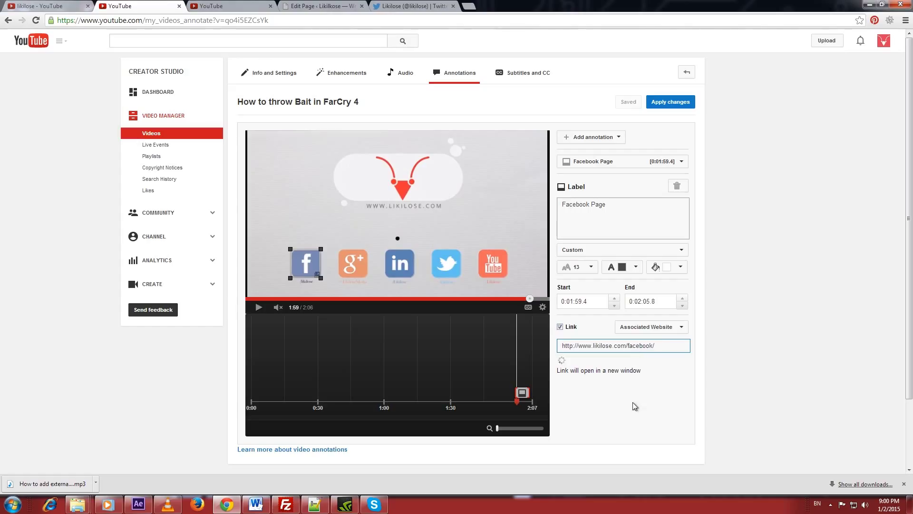
drag(590, 360, 560, 345)
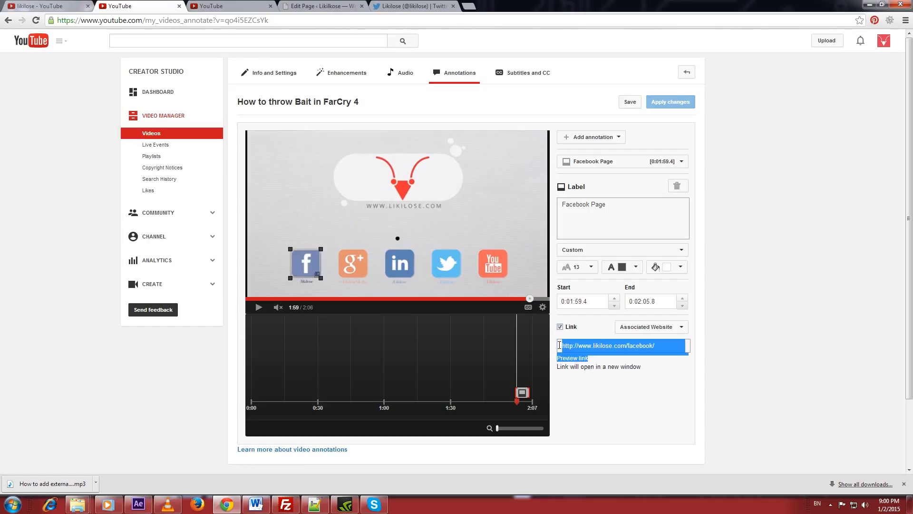
click(214, 6)
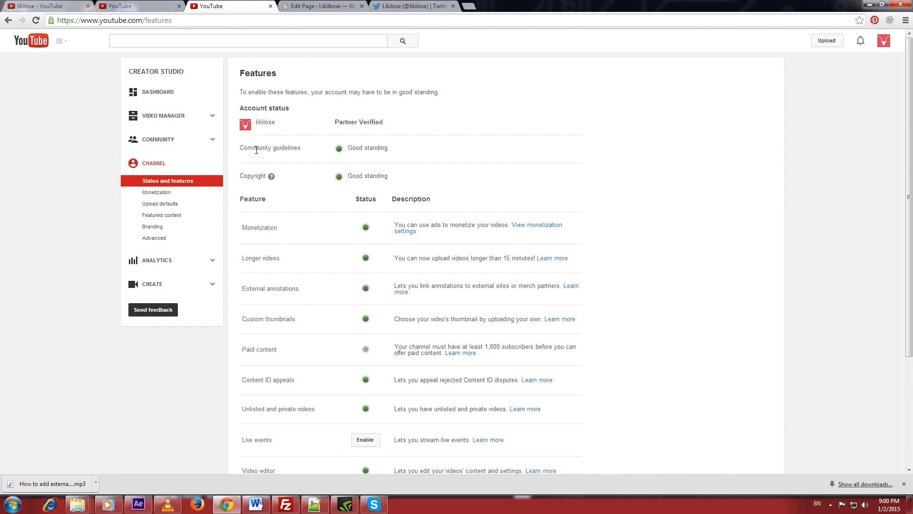
click(157, 240)
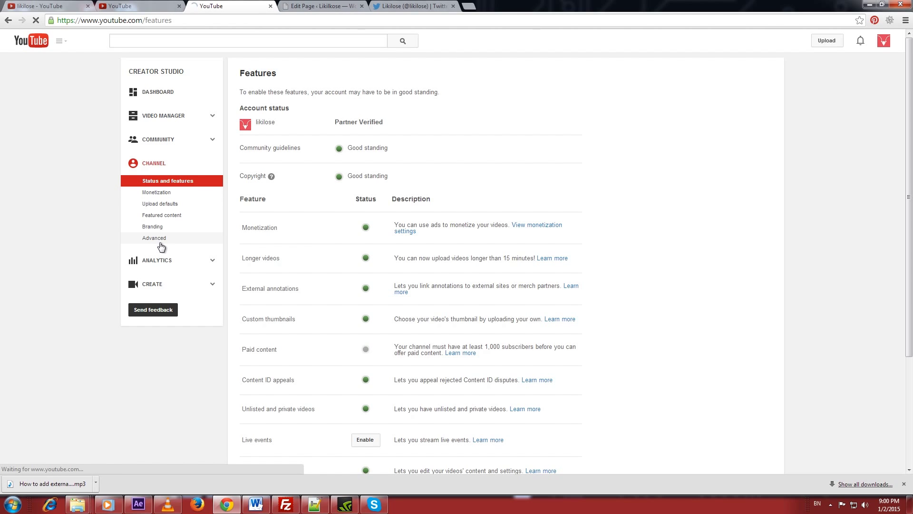
scroll(369, 210, down, 1)
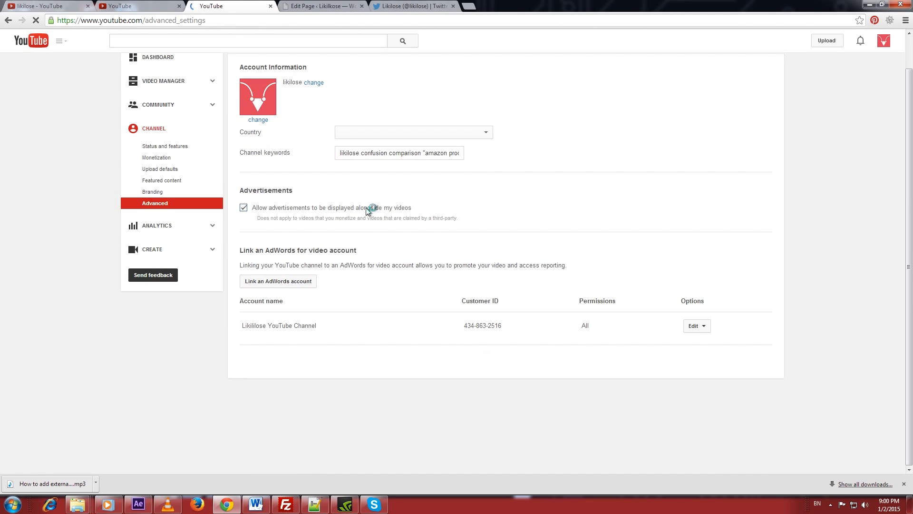
scroll(310, 303, down, 4)
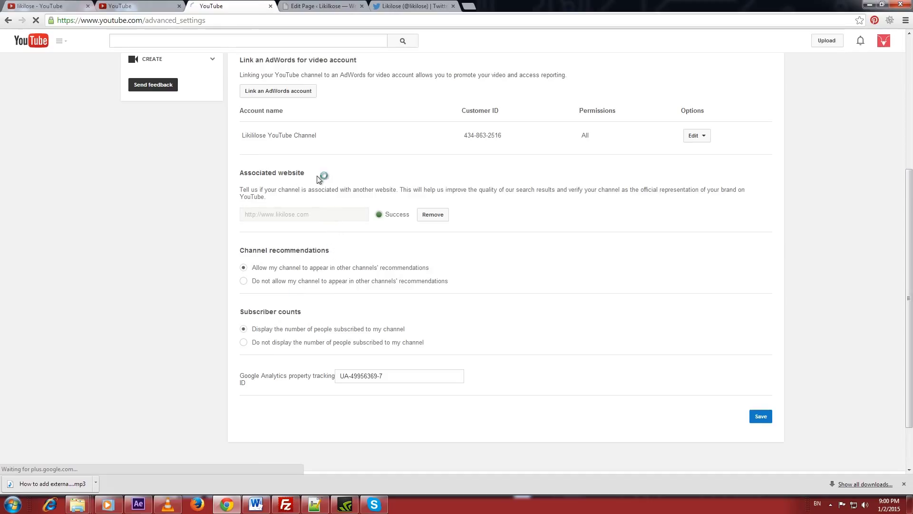
drag(319, 178, 241, 174)
drag(326, 214, 242, 214)
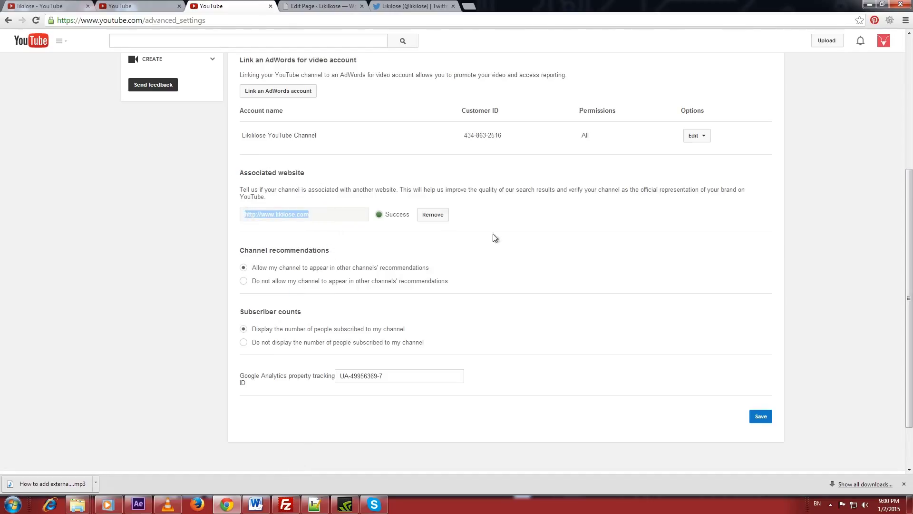
drag(410, 215, 379, 218)
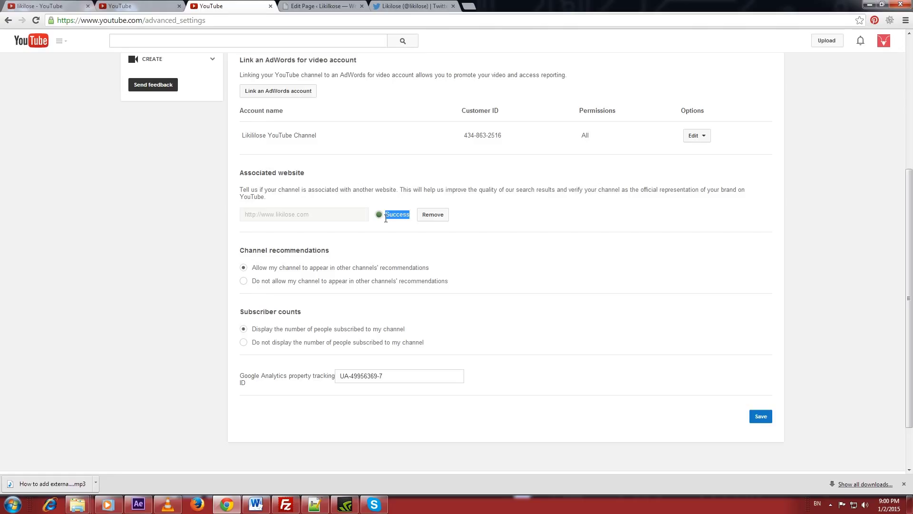
click(448, 236)
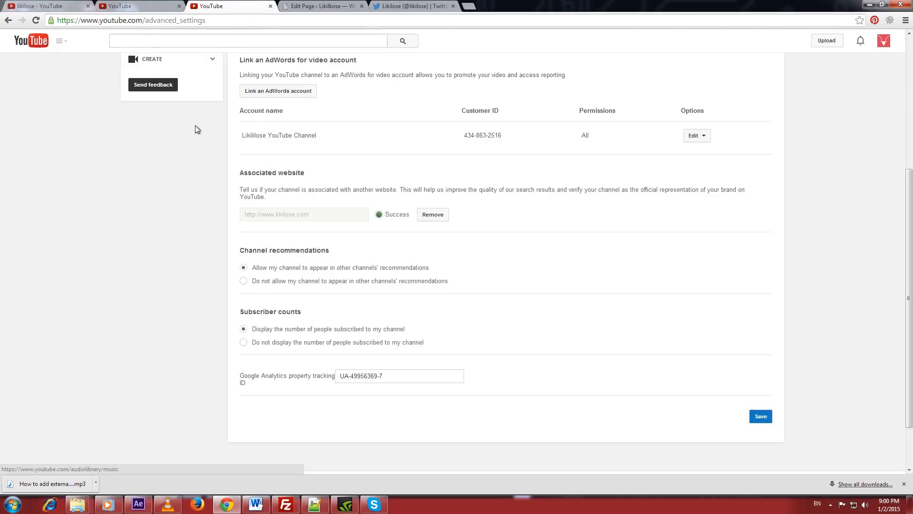
scroll(195, 139, up, 2)
click(139, 5)
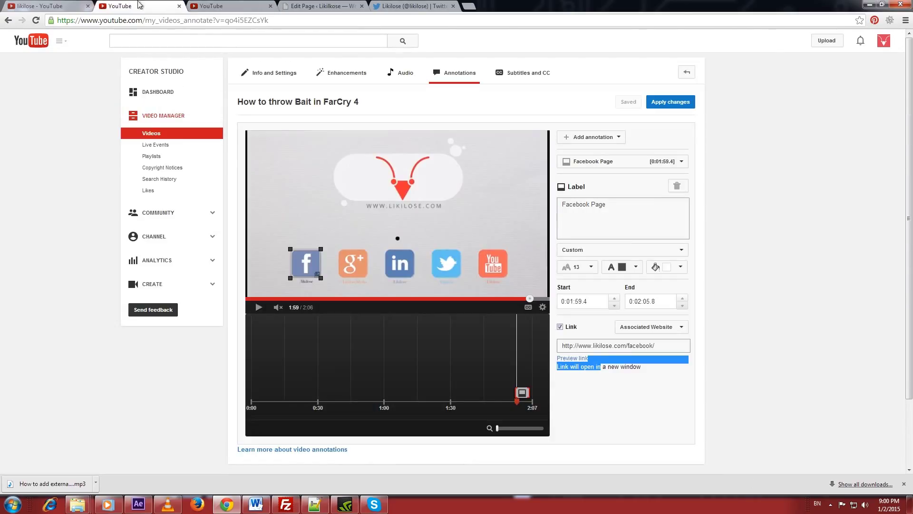
click(735, 189)
click(683, 328)
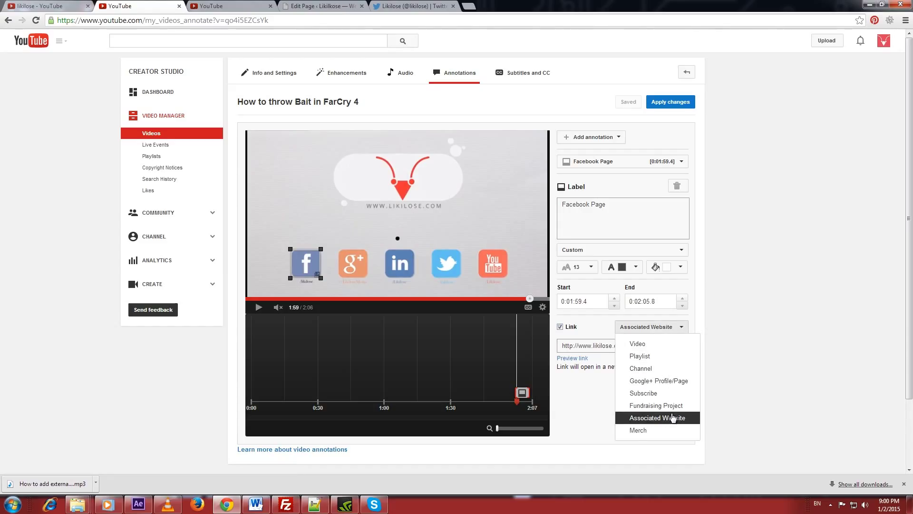
click(743, 404)
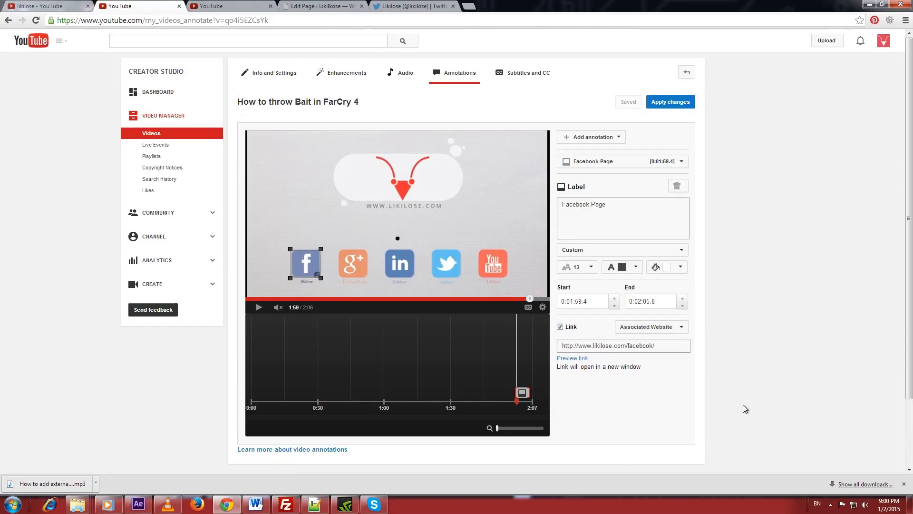
Step: Review the Facebook Page title and facebook-page slug in WordPress, then bring up the Notepad++ redirect script
click(328, 6)
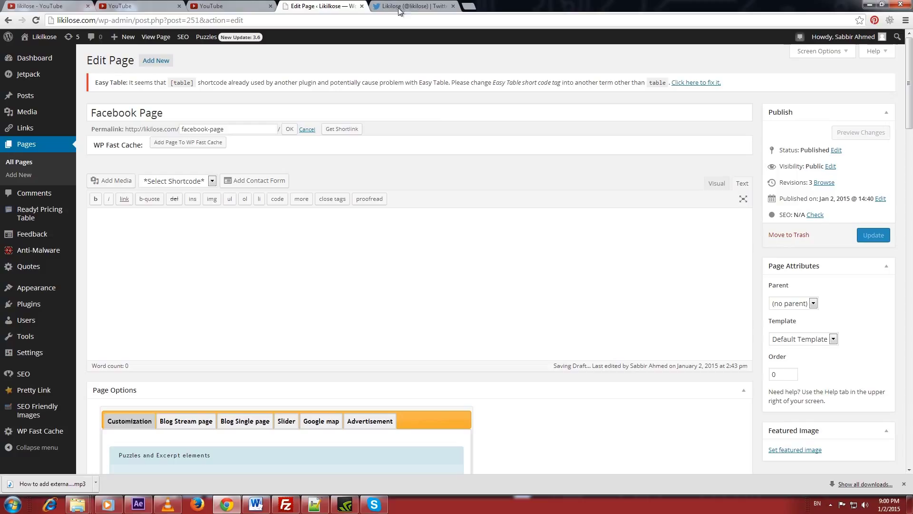
click(116, 313)
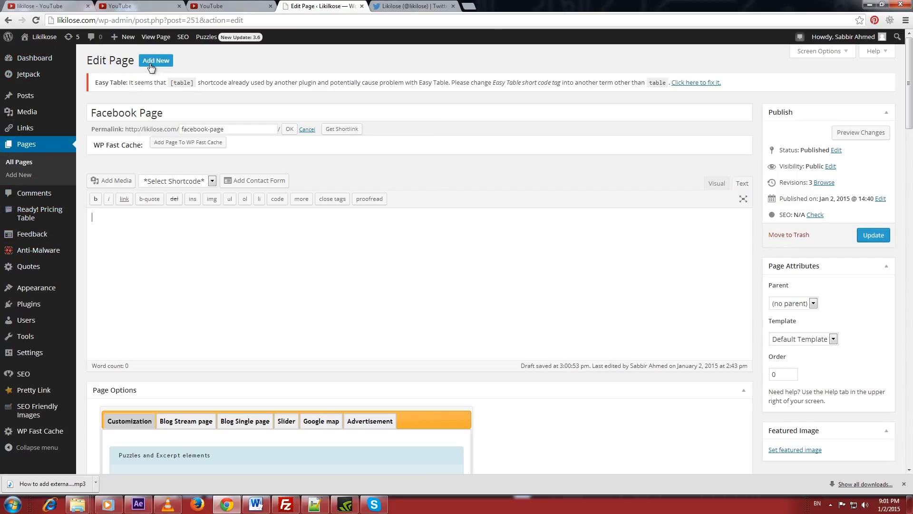
drag(166, 114, 85, 116)
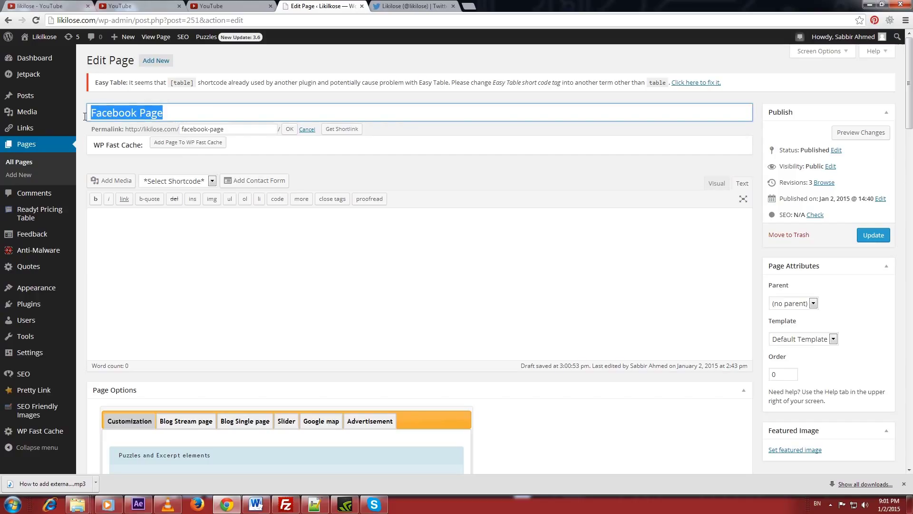
drag(245, 129, 169, 130)
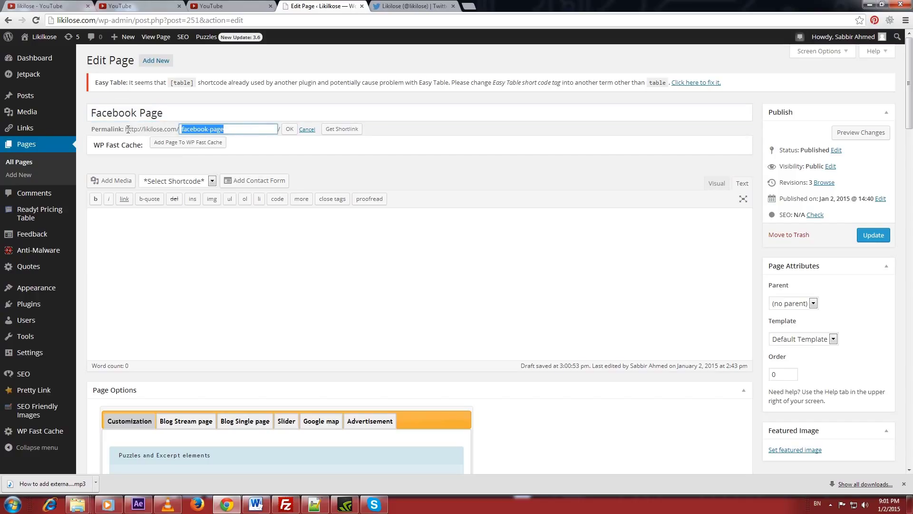
click(232, 266)
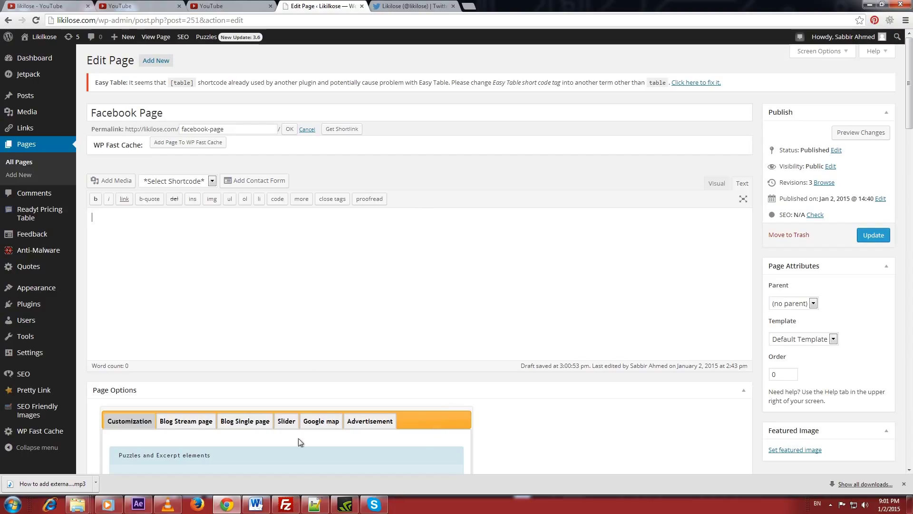
click(315, 504)
Step: Copy the window.location redirect script from Notepad++
click(464, 233)
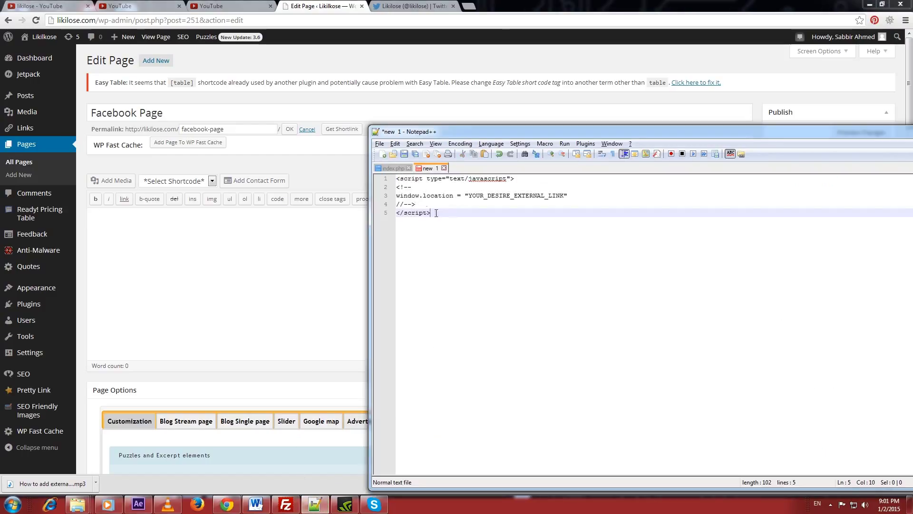
drag(437, 212, 396, 179)
right_click(410, 184)
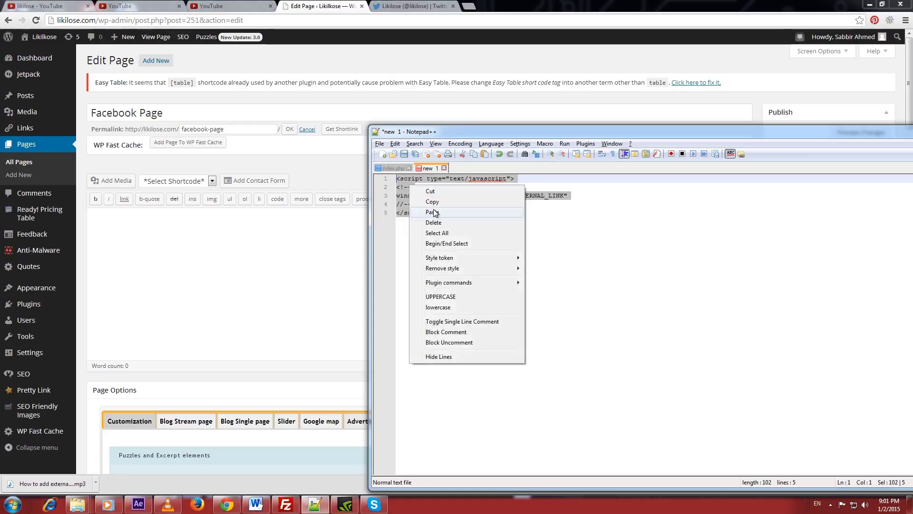
click(431, 201)
click(239, 248)
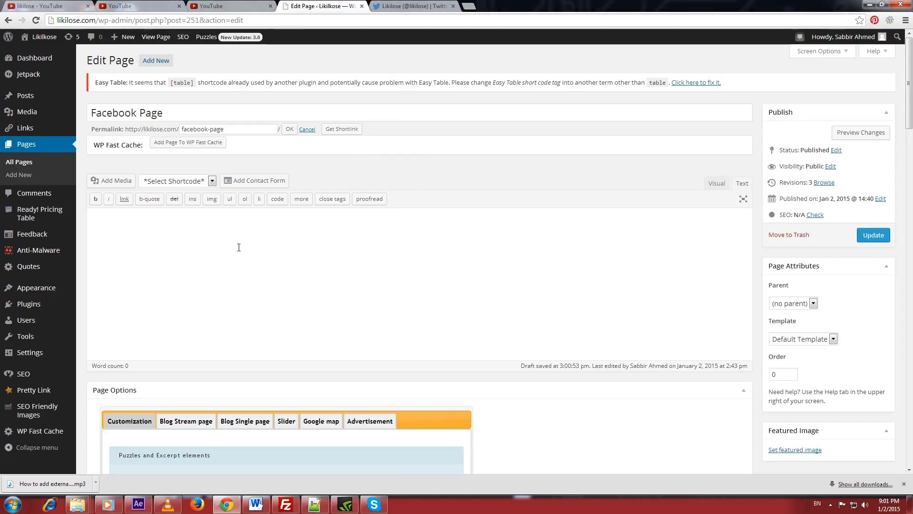
key(ctrl+v)
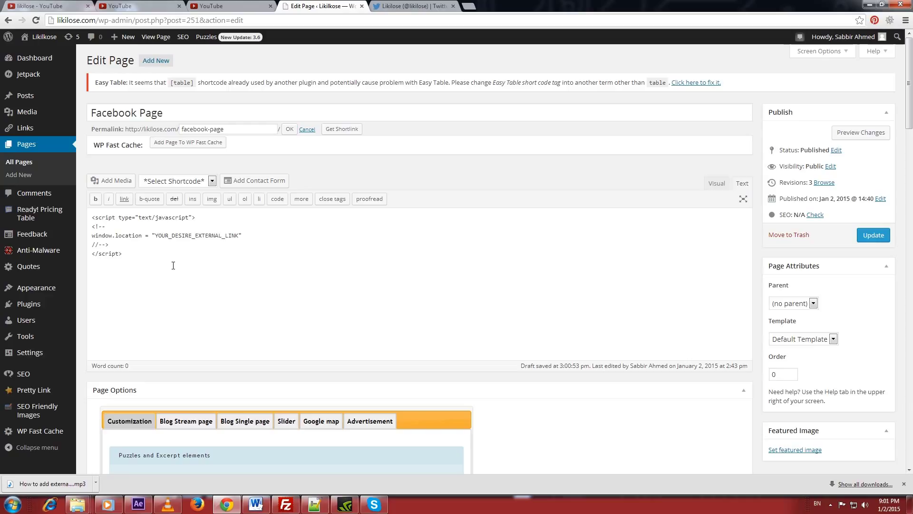
drag(170, 235, 229, 235)
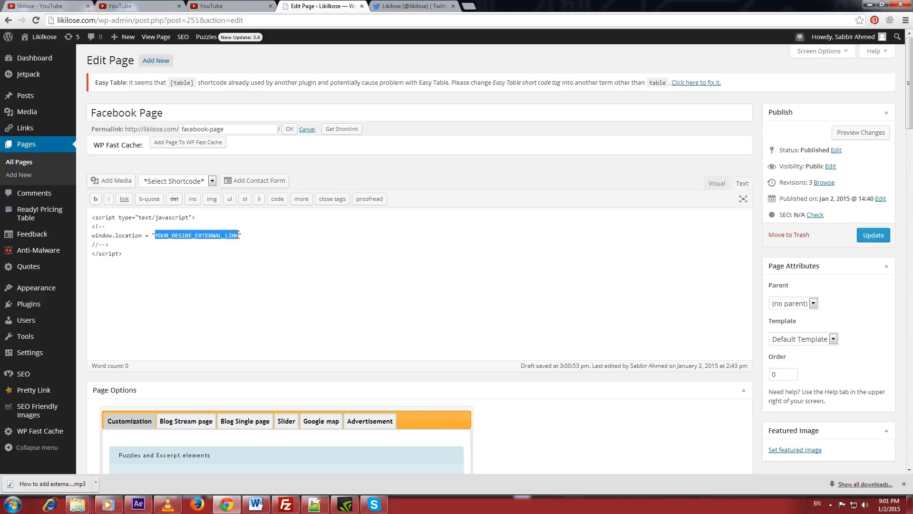
text(ht)
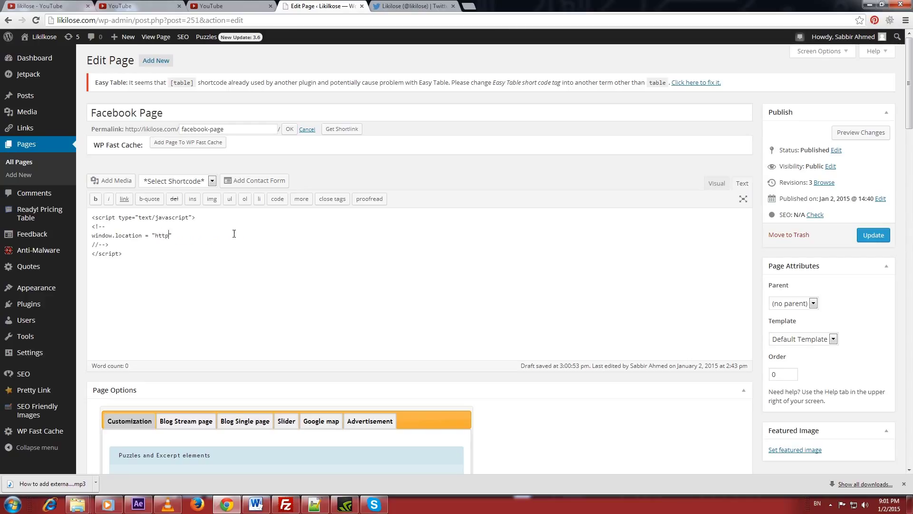
text(tp://facebook.)
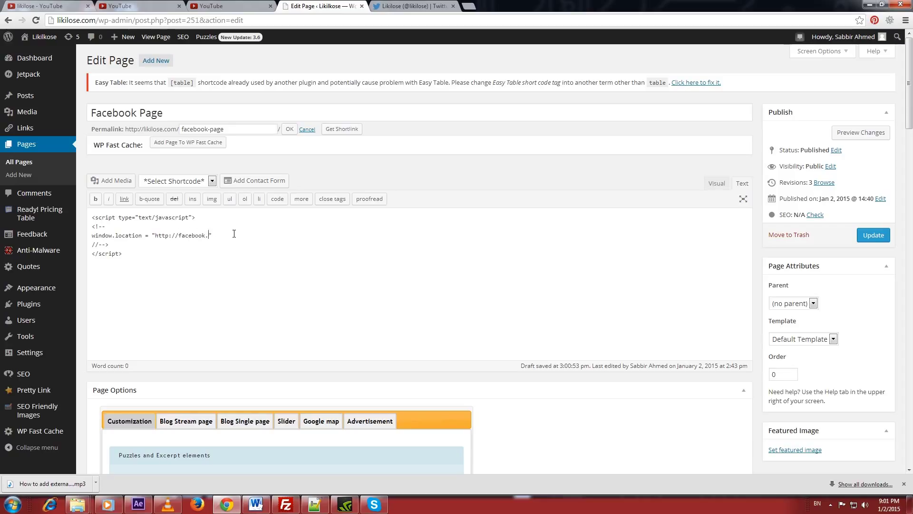
text(com/likilose)
click(875, 235)
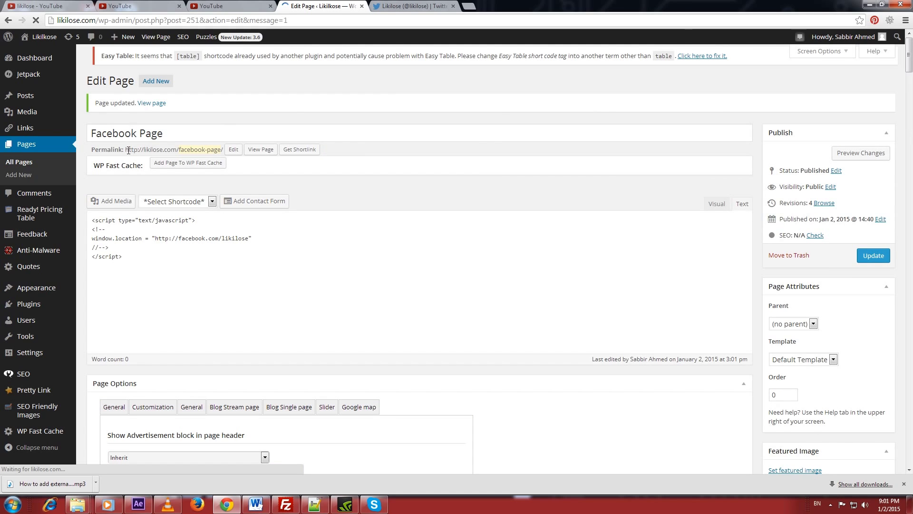
Step: Copy the likilose.com/facebook-page/ permalink and close the Twitter profile tab
drag(126, 150, 223, 151)
click(409, 6)
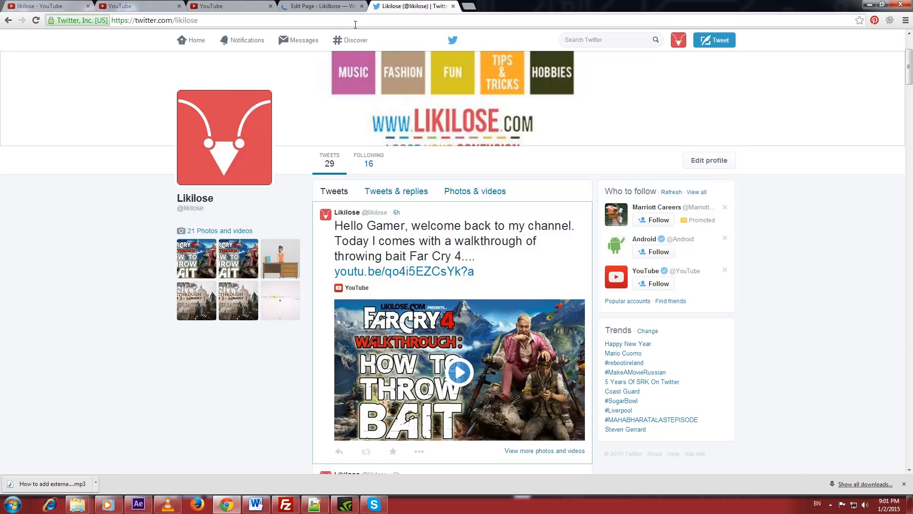
click(453, 6)
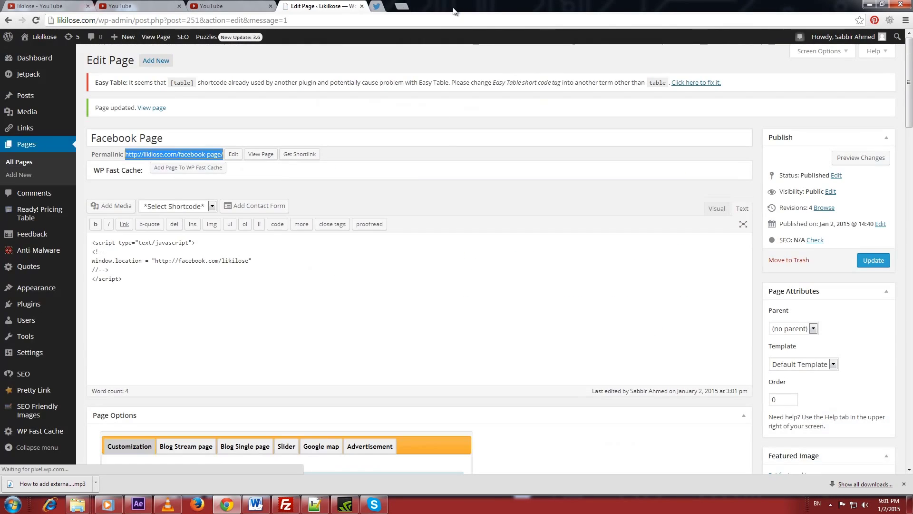
Step: Confirm likilose.com/facebook-page/ redirects to the Likilose Facebook page, then return to the annotations editor
click(377, 7)
key(ctrl+v)
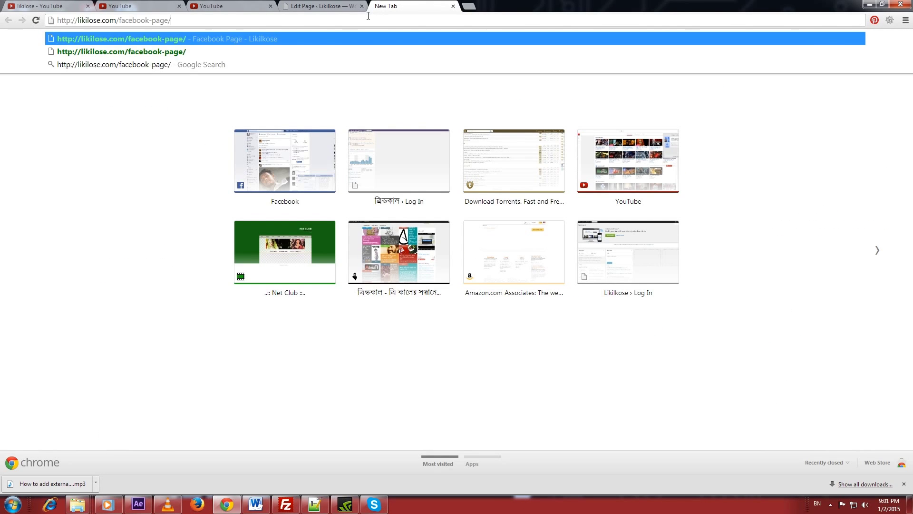
key(Return)
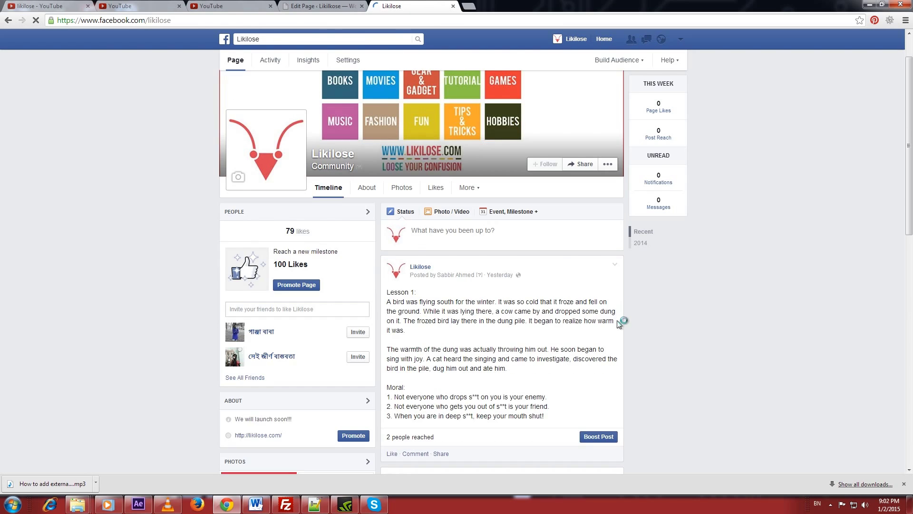
scroll(614, 321, down, 6)
scroll(609, 318, up, 8)
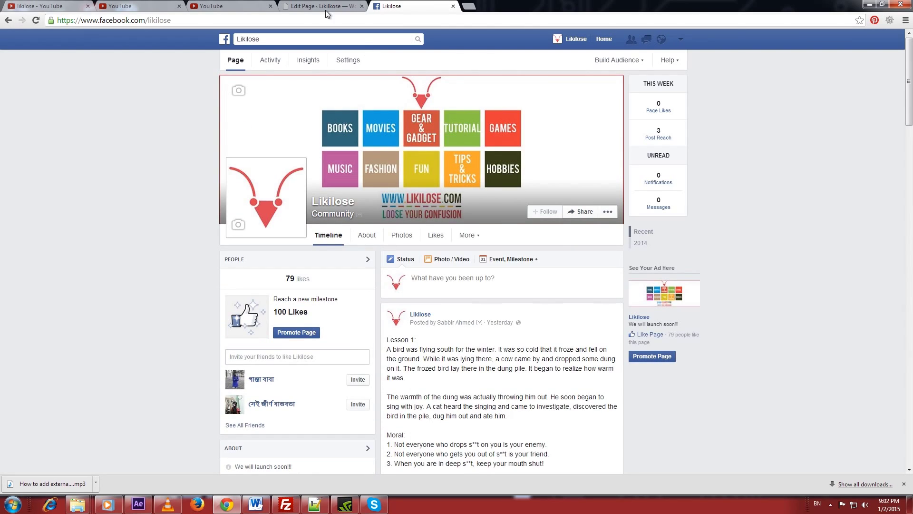
click(127, 5)
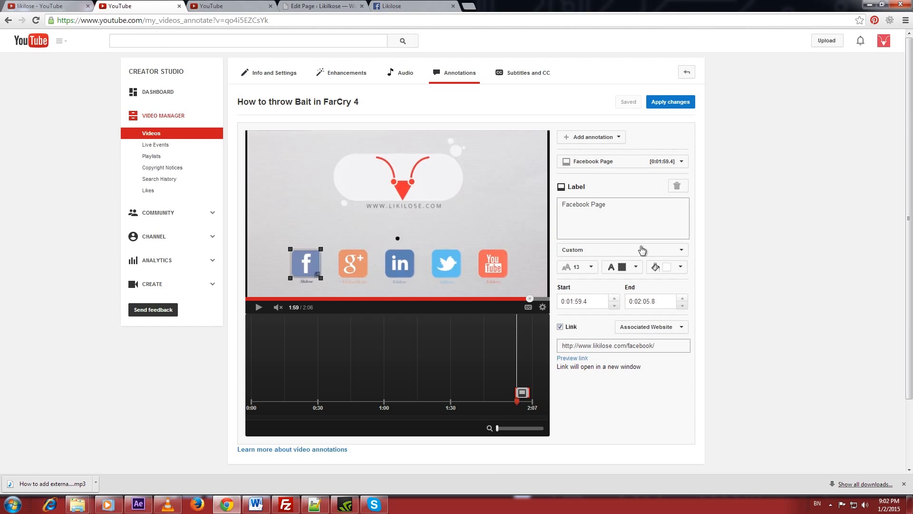
drag(662, 345, 554, 347)
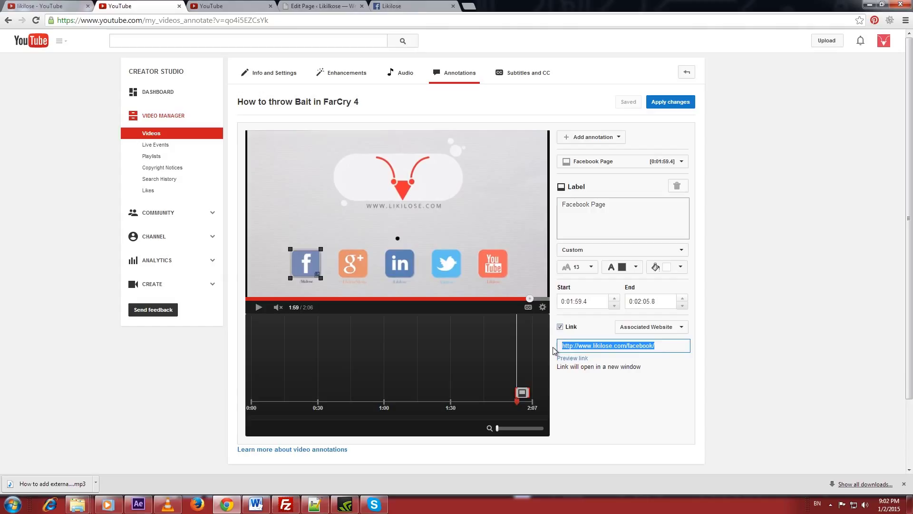
key(ctrl+v)
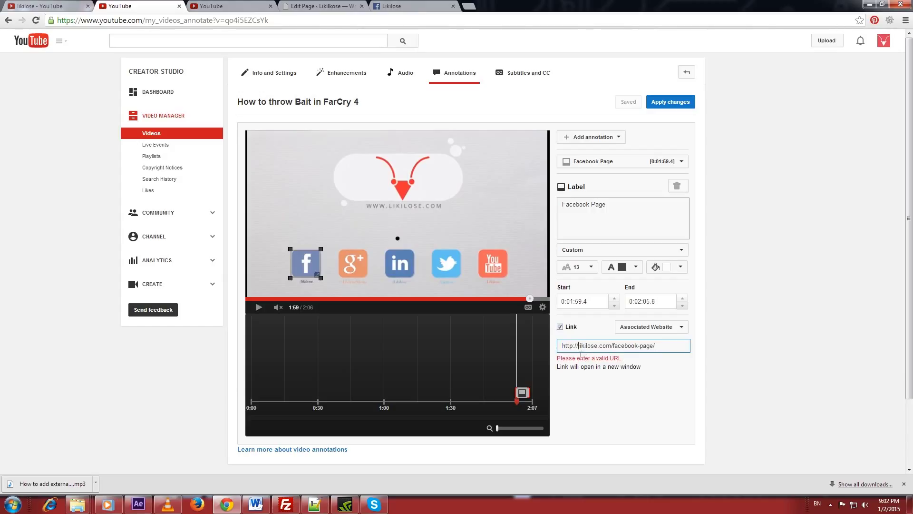
text(www.facebook.com/likilose)
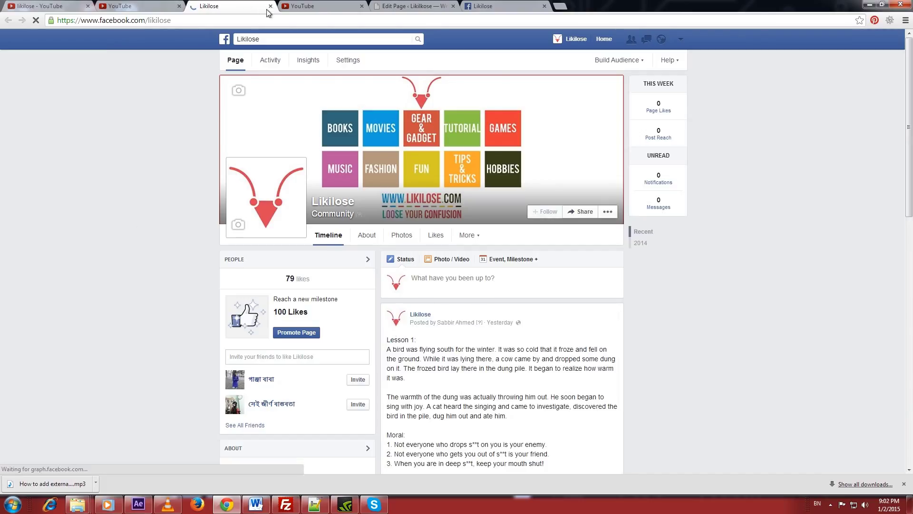
click(270, 7)
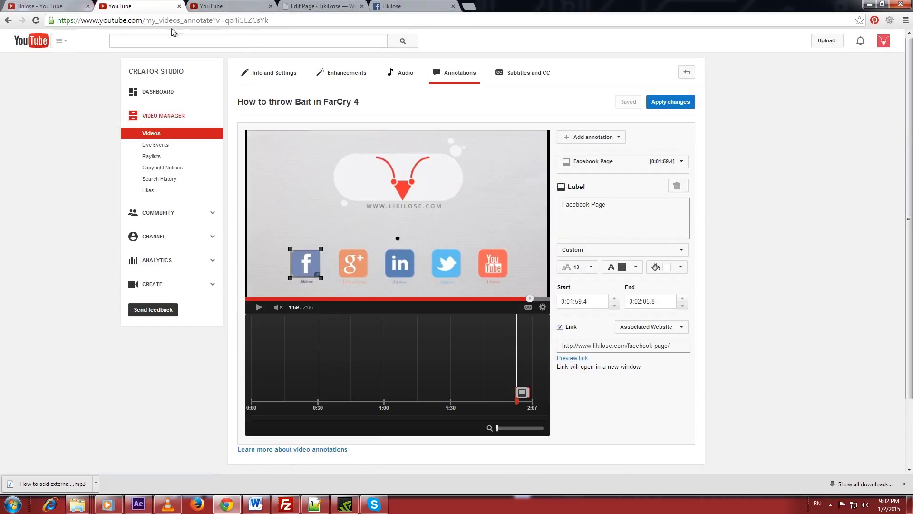
click(667, 103)
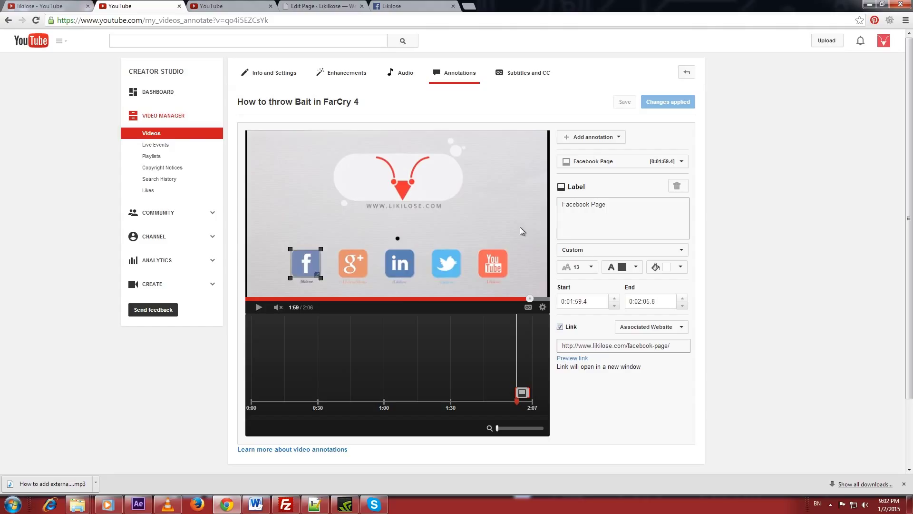
Step: Open the video's watch page in a new tab and jump to 1:59 where the social icons appear
right_click(309, 106)
click(351, 112)
click(231, 5)
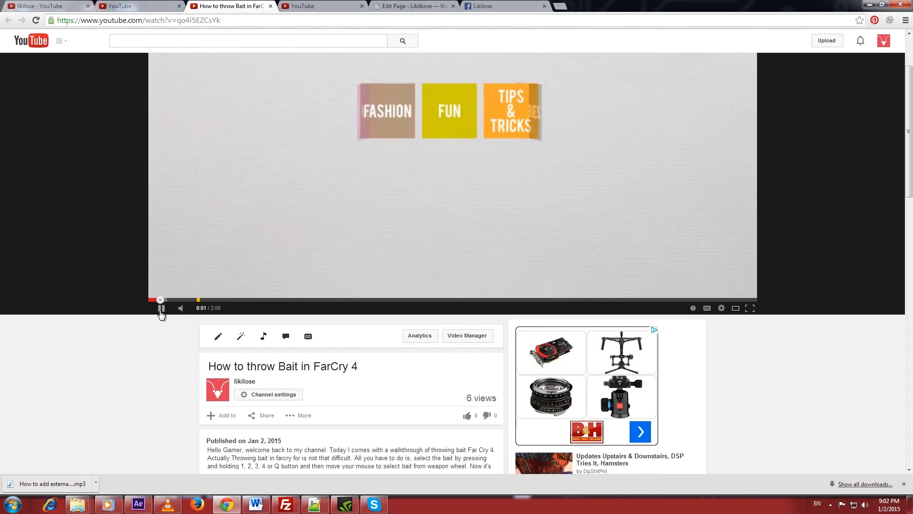
click(699, 301)
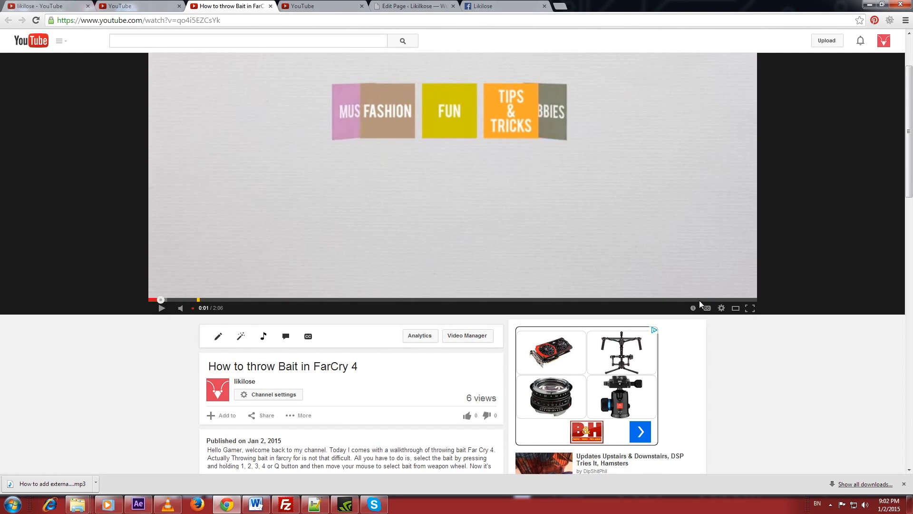
click(725, 299)
click(162, 308)
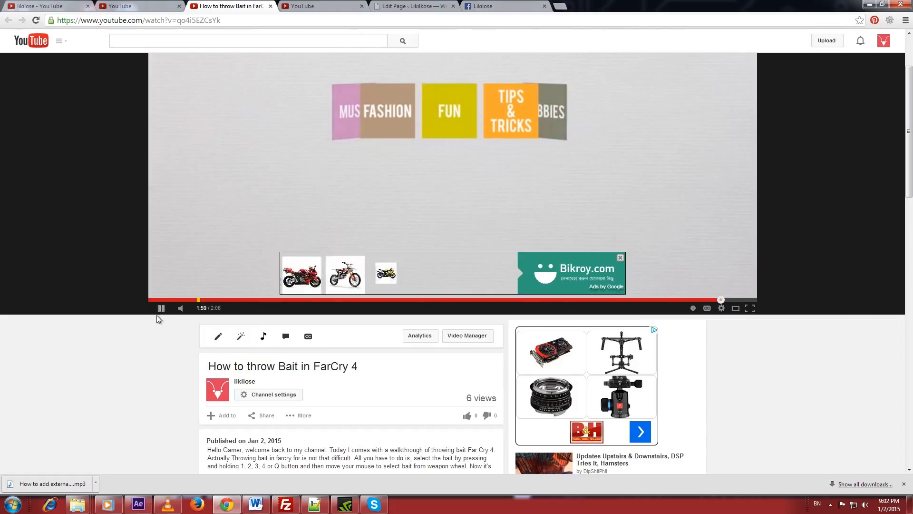
Step: Verify the Facebook icon annotation opens the Likilose Facebook page, then close the test tabs
scroll(666, 375, up, 1)
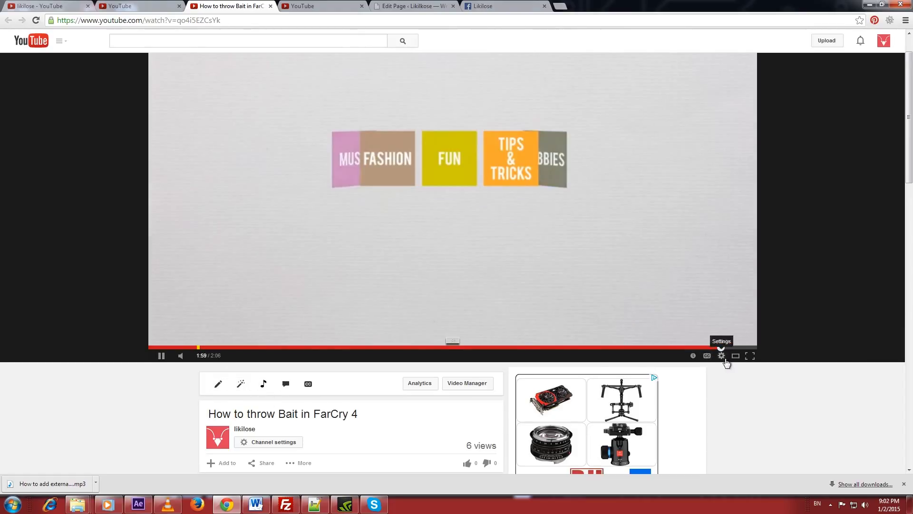
scroll(412, 356, up, 1)
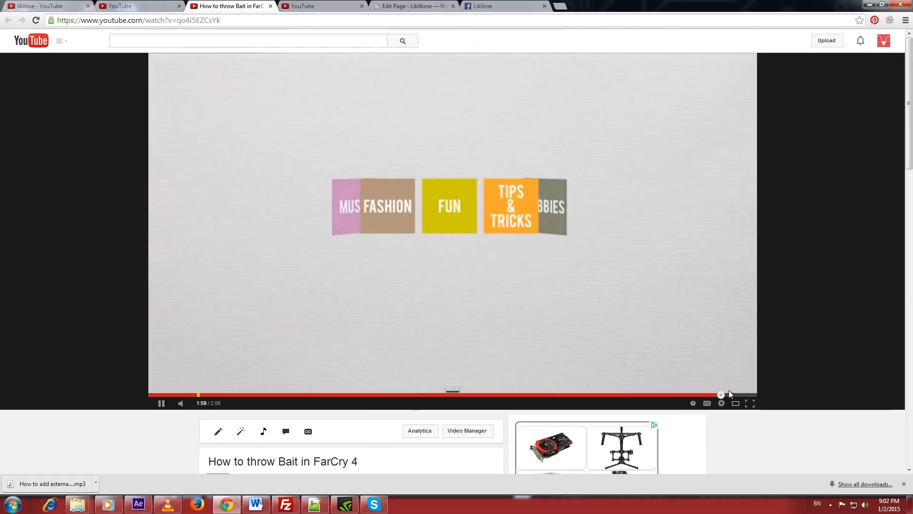
click(446, 378)
click(710, 383)
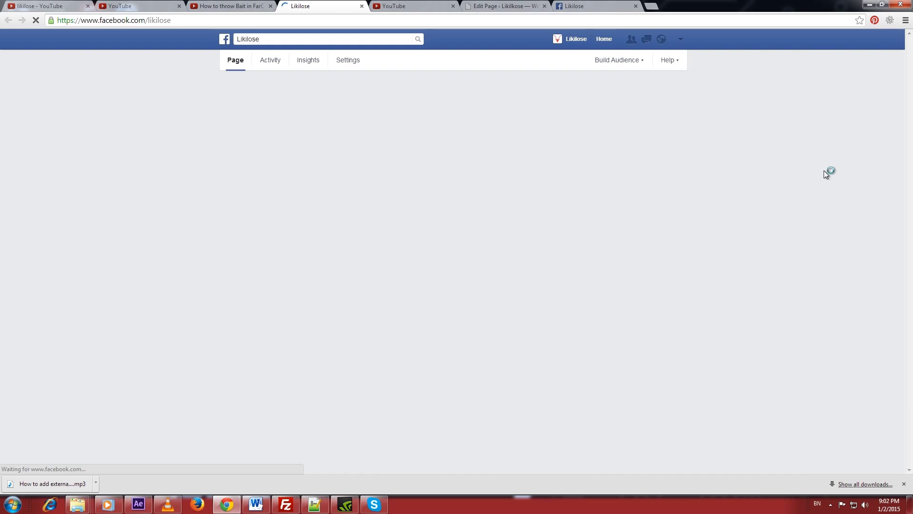
scroll(493, 287, down, 8)
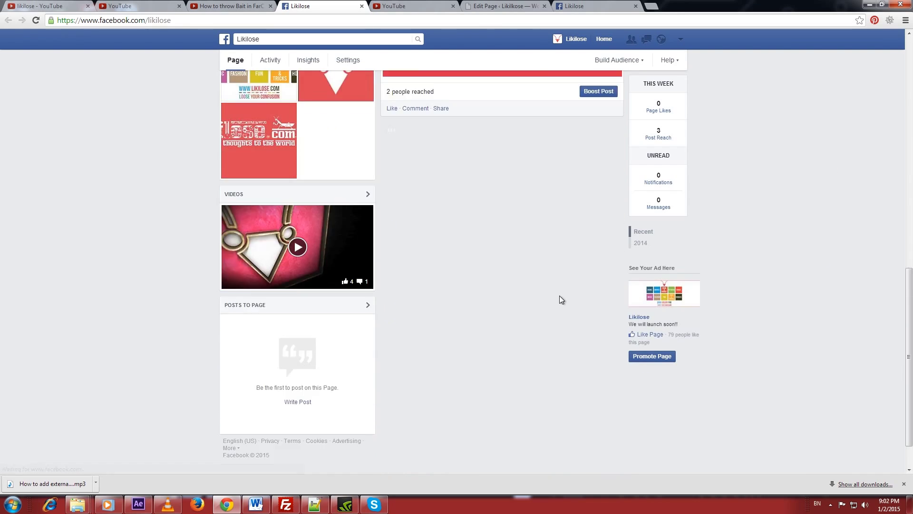
click(362, 6)
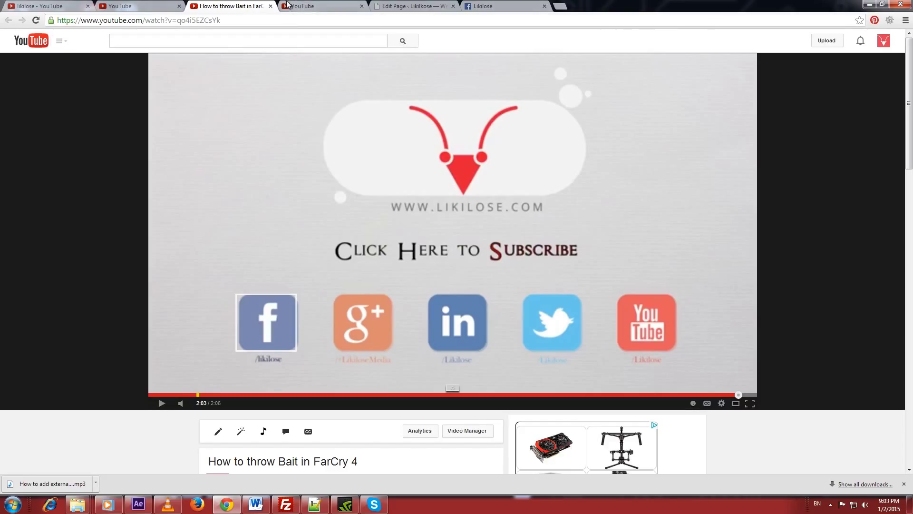
click(270, 6)
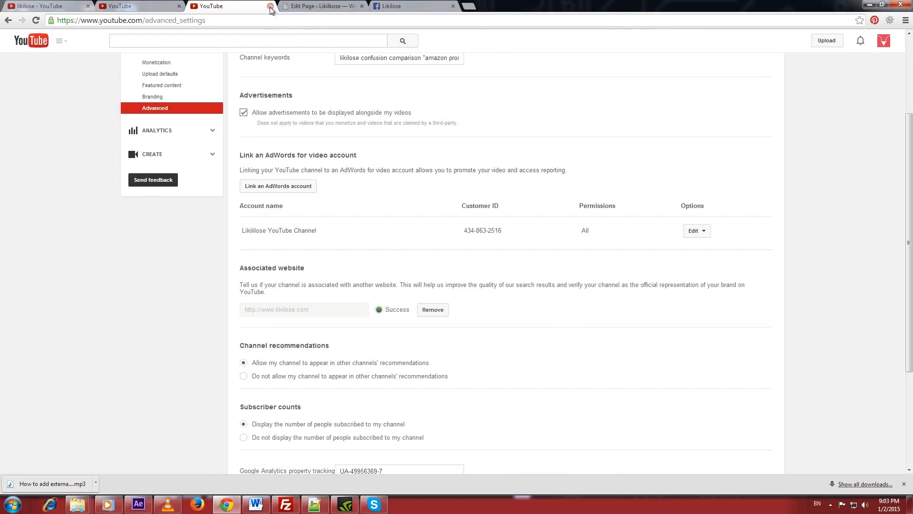
click(102, 7)
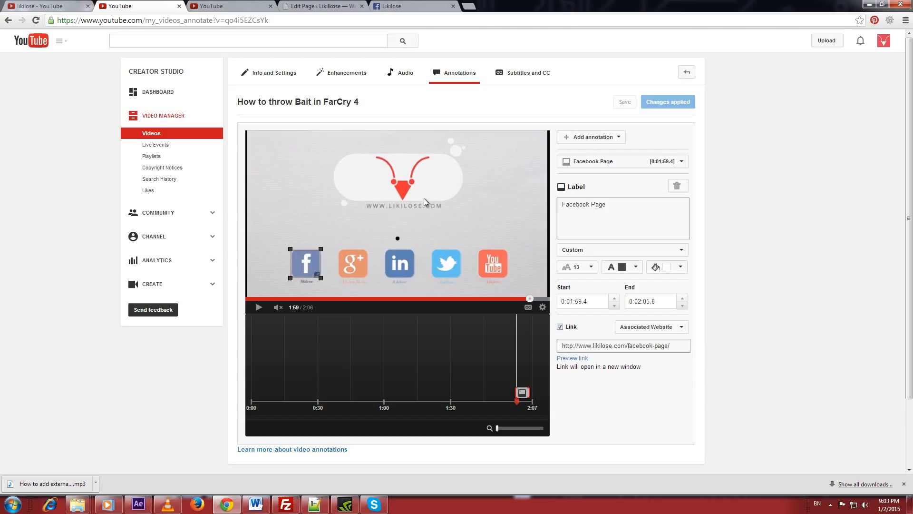
Step: In the WordPress admin, open Pretty Link's Add New Link form
click(328, 6)
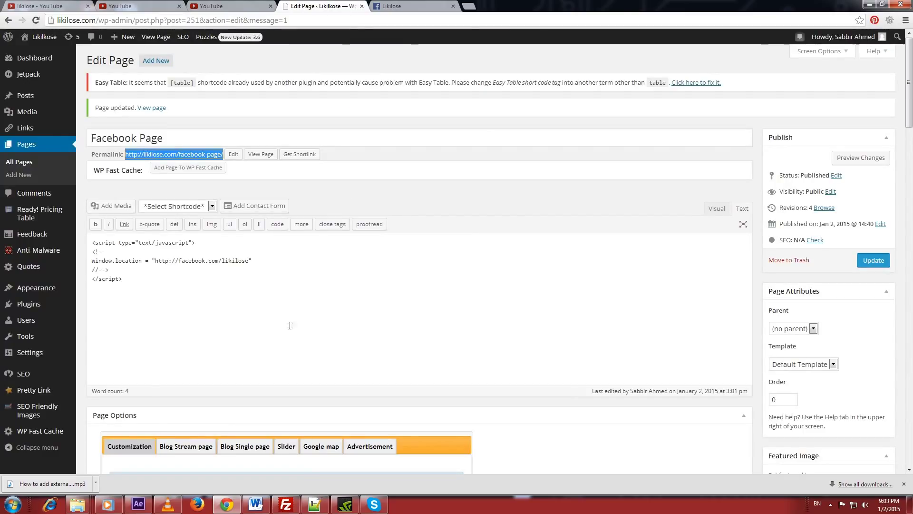
scroll(47, 374, down, 1)
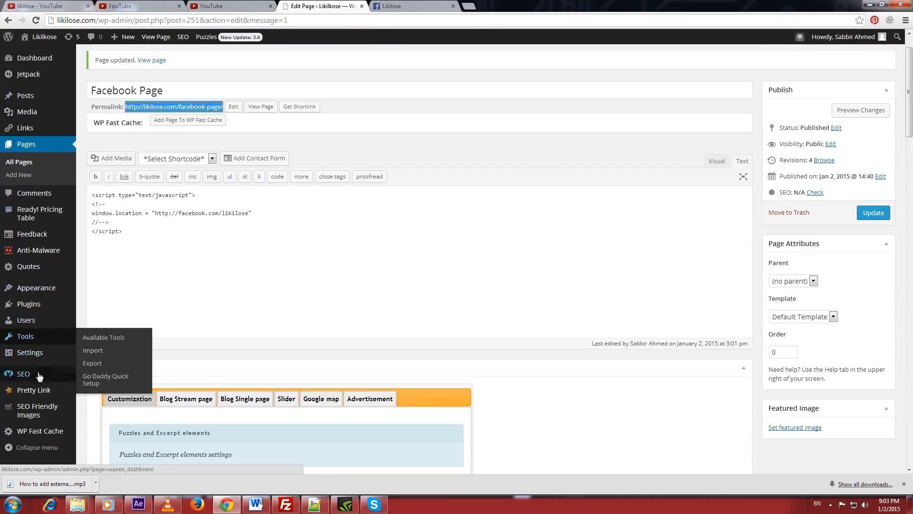
mouse_move(39, 394)
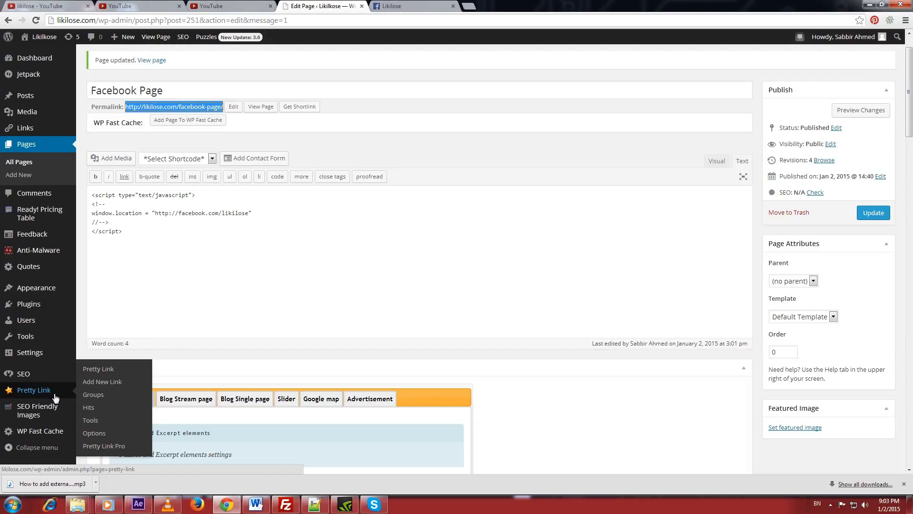
click(92, 370)
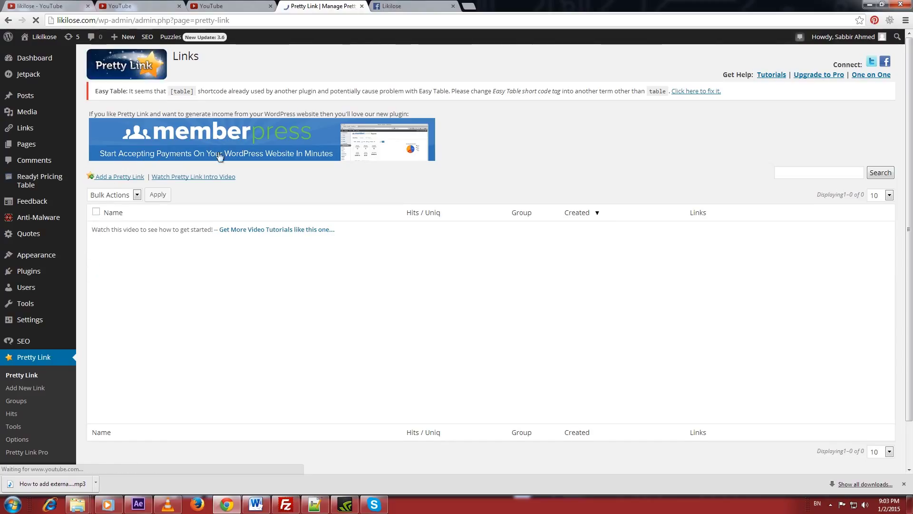
scroll(254, 188, down, 1)
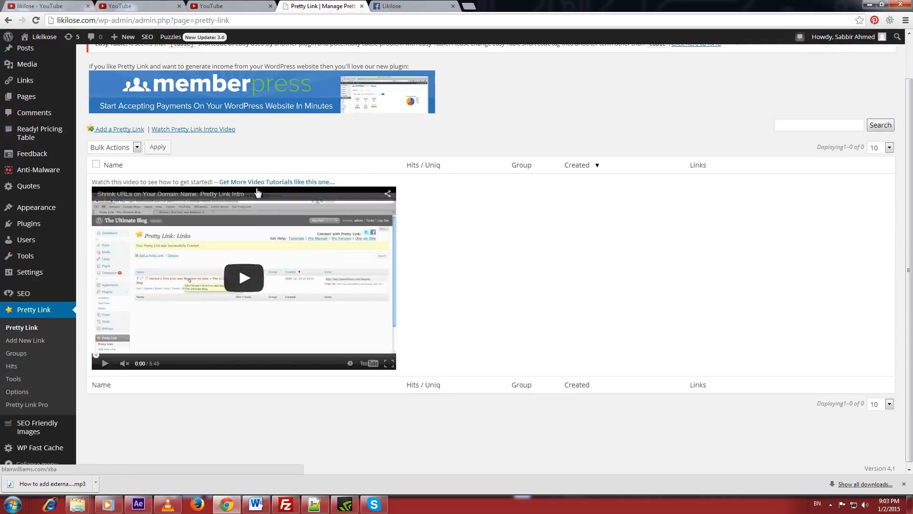
click(25, 340)
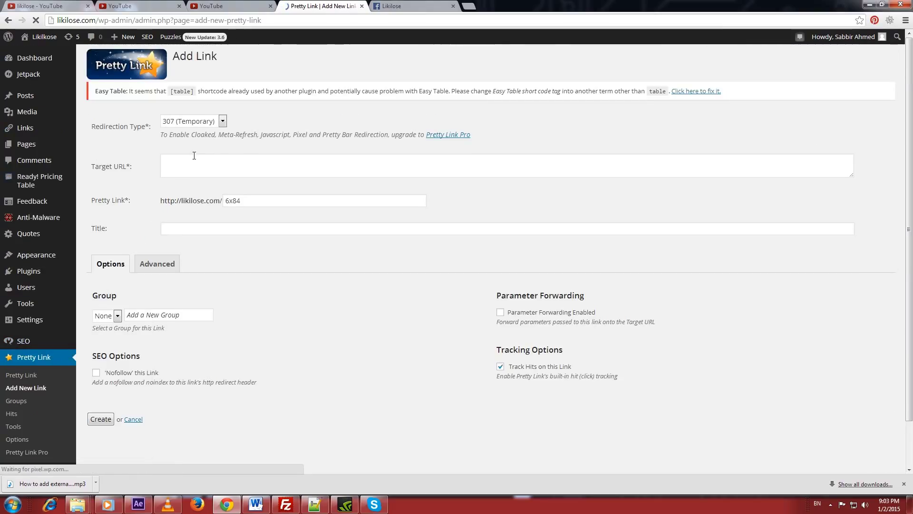
click(190, 121)
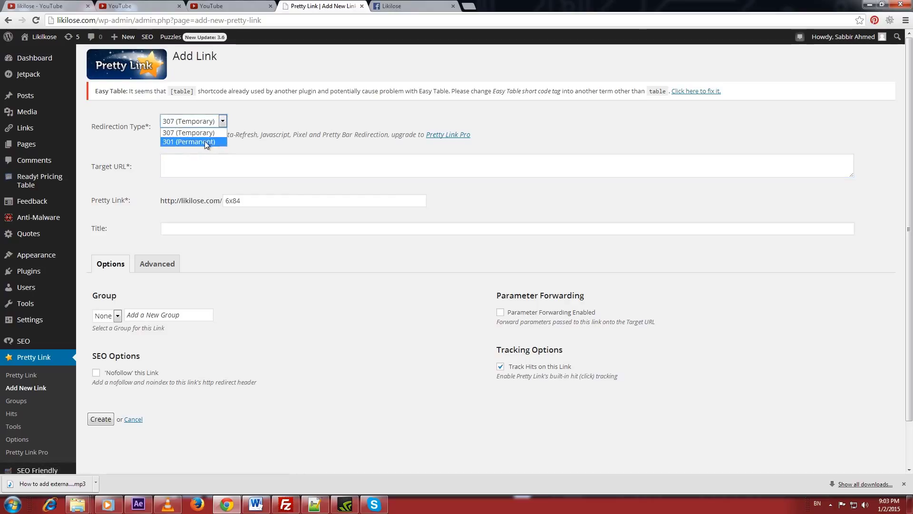
click(204, 141)
click(187, 167)
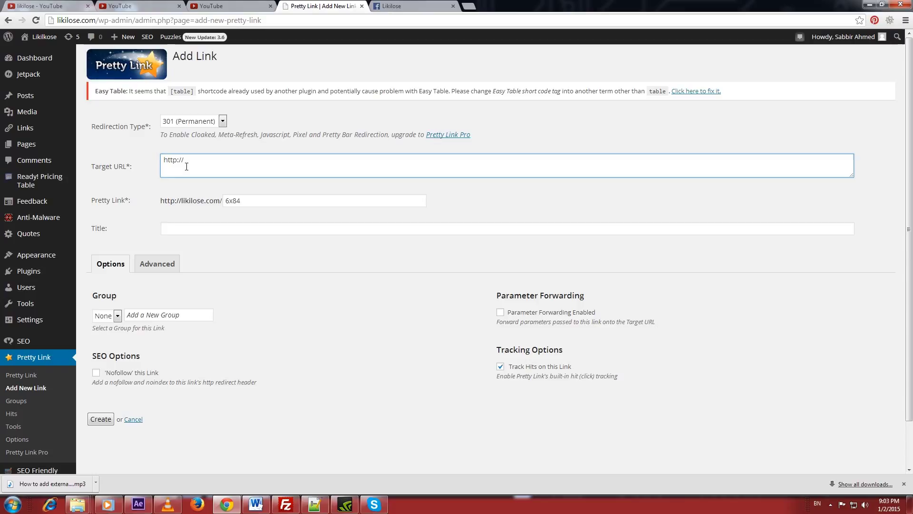
text(www.twitter.com/li)
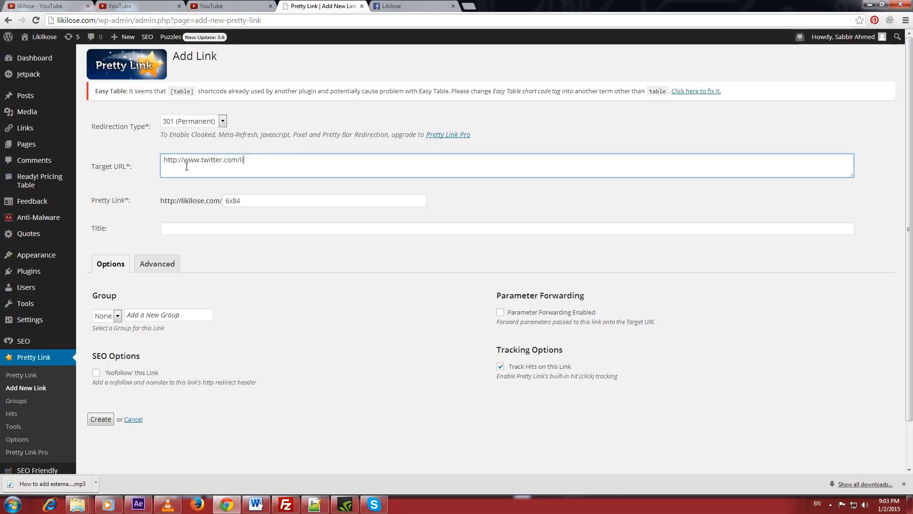
text(kilose)
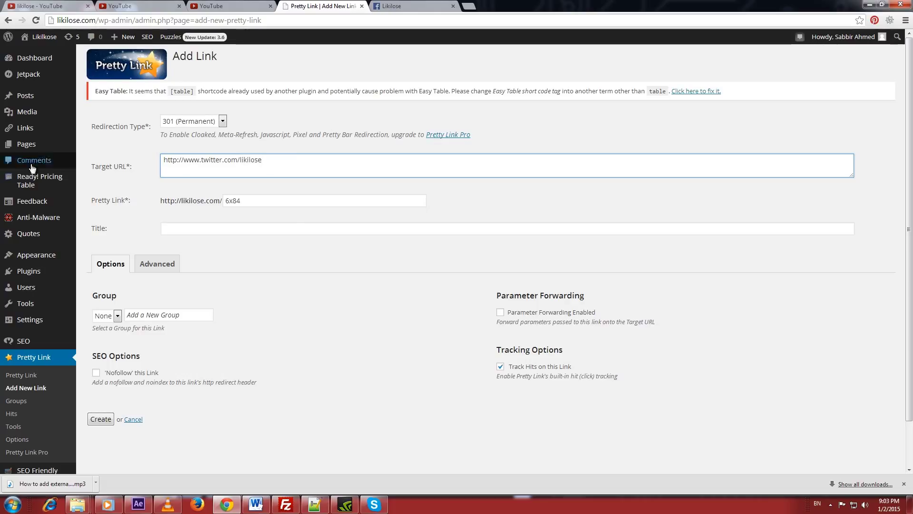
key(Tab)
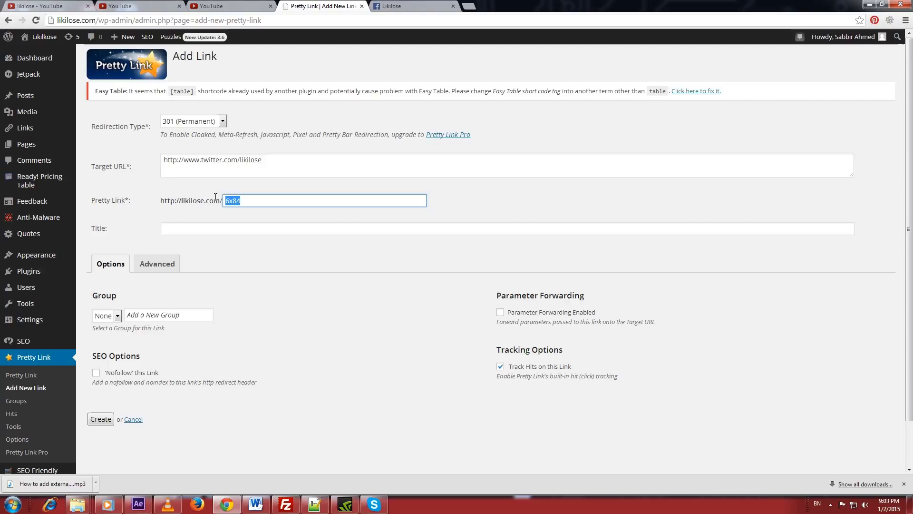
Step: Set the slug to twitter and the title to 'Twitter Redirect', then create the link
text(twitter)
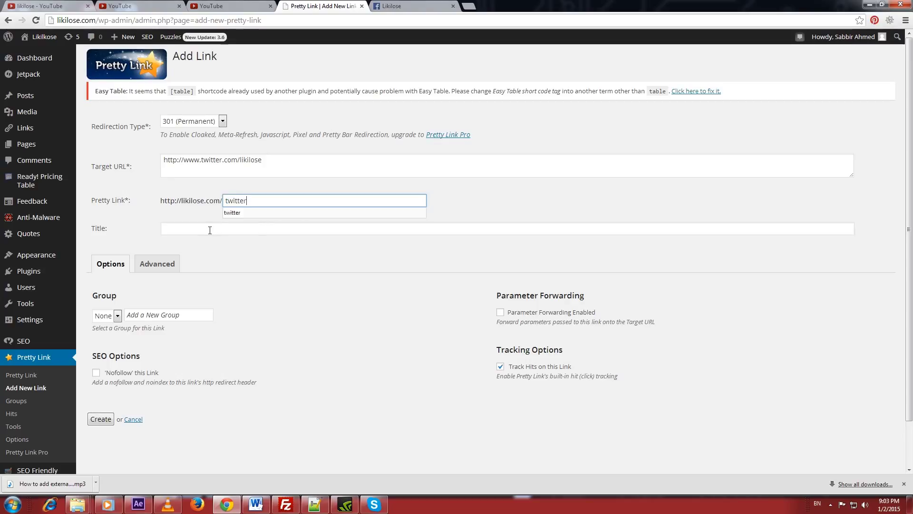
click(210, 230)
text(Twi)
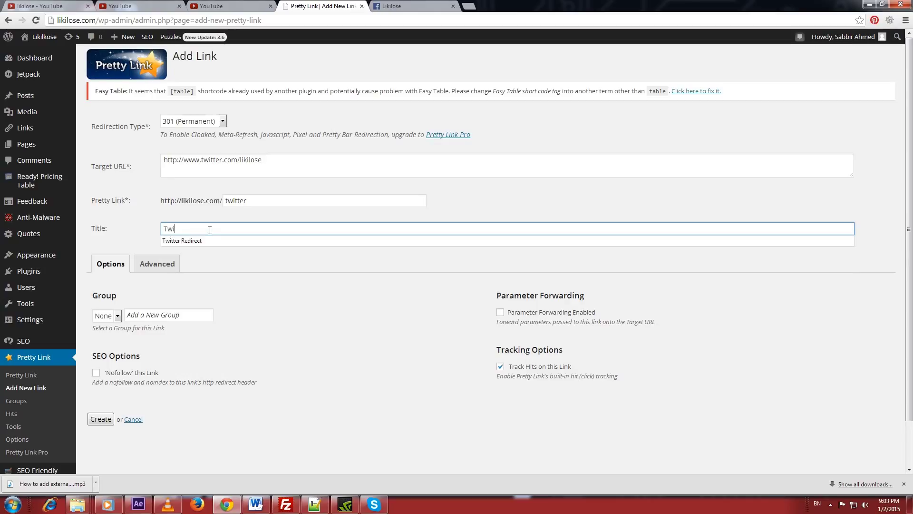
text(tter Redirect)
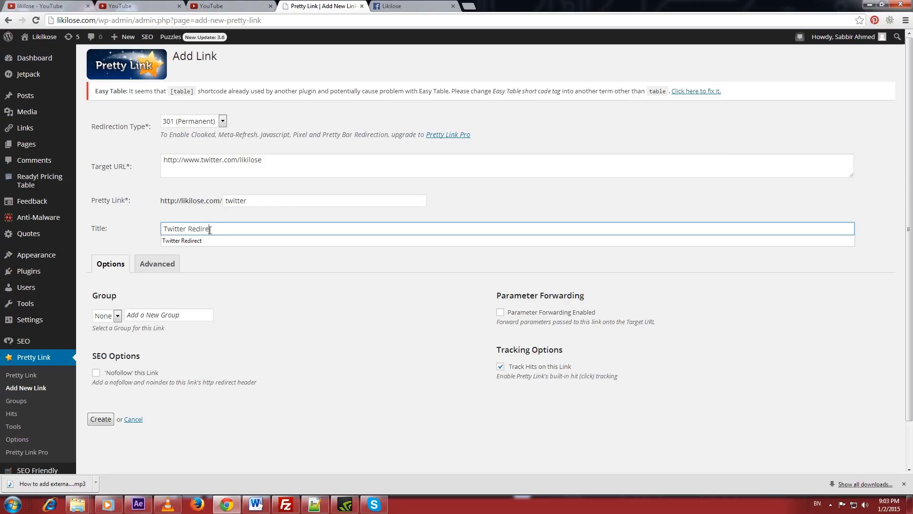
click(239, 320)
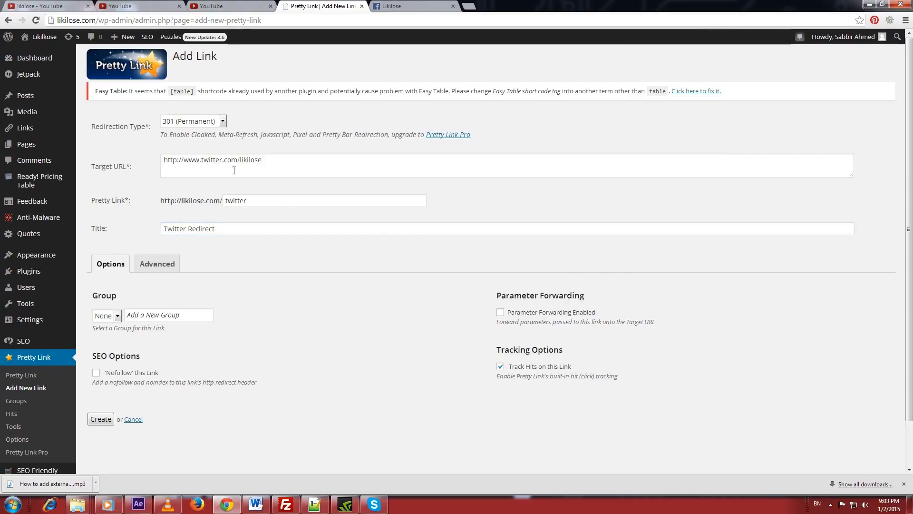
scroll(234, 170, down, 1)
click(104, 371)
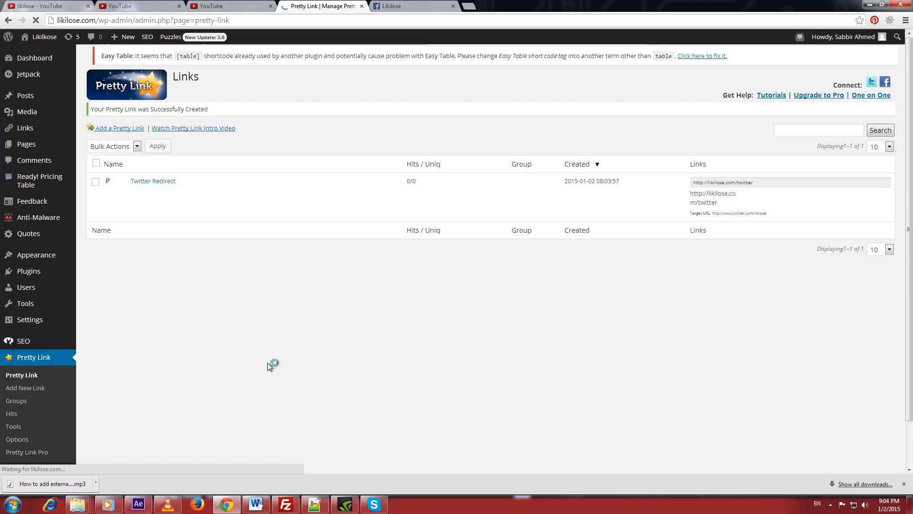
Step: Load likilose.com/twitter in the Facebook tab and confirm it lands on the Likilose Twitter profile
click(389, 7)
click(334, 23)
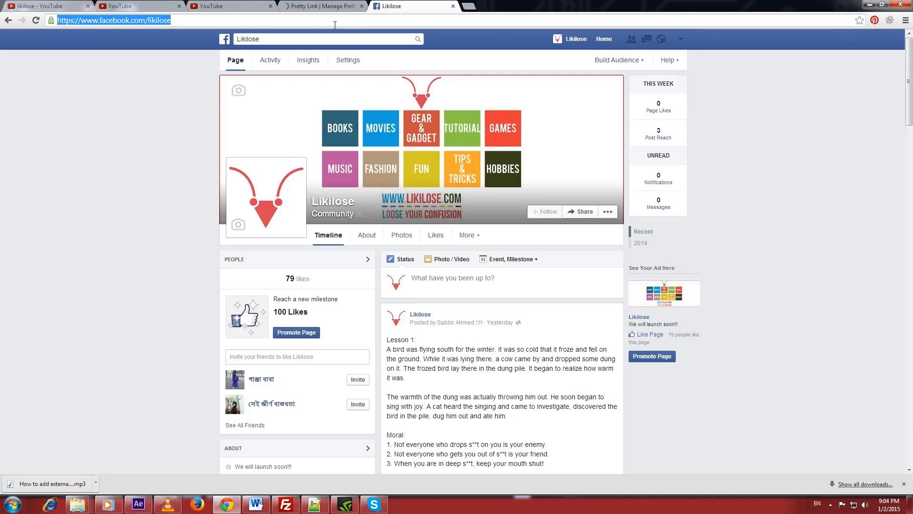
text(likilos)
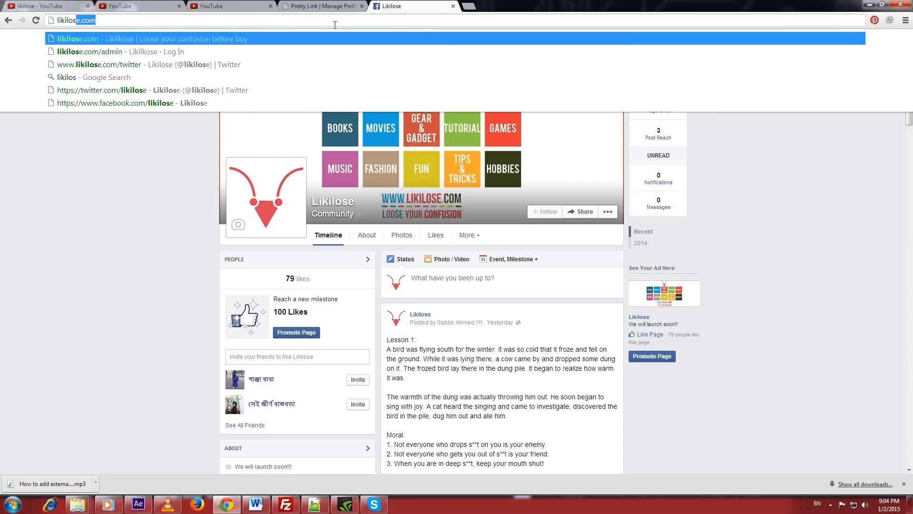
text(e.)
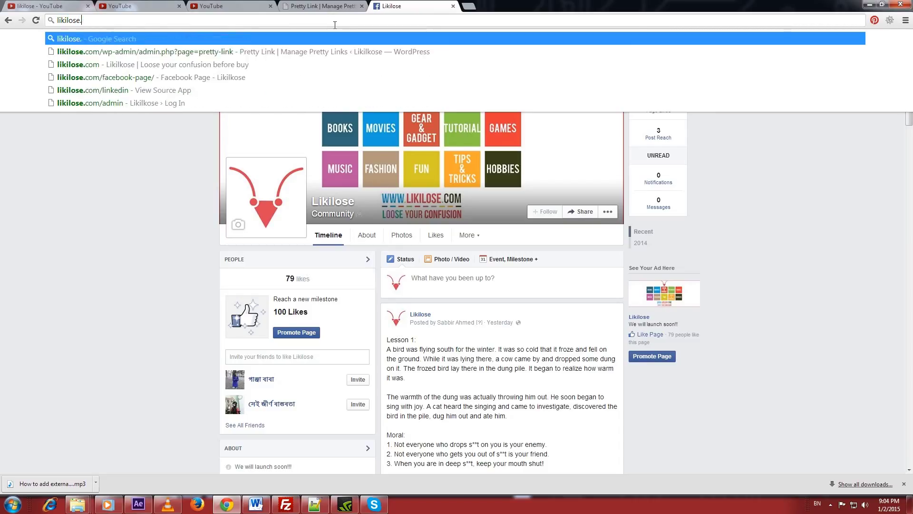
text(com)
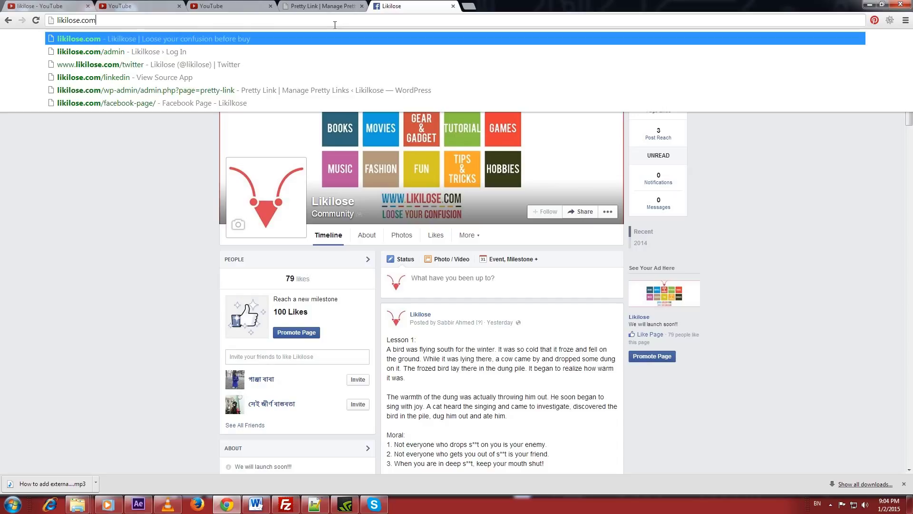
text(/twitter)
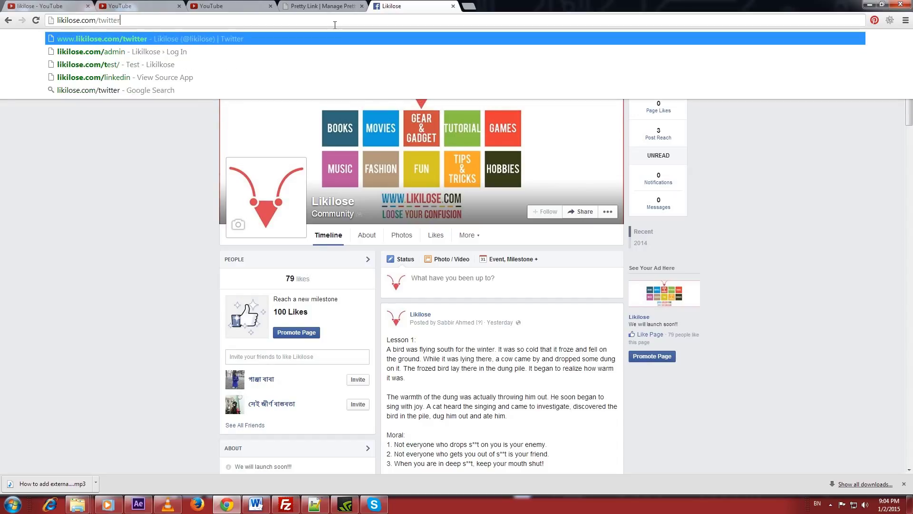
key(Return)
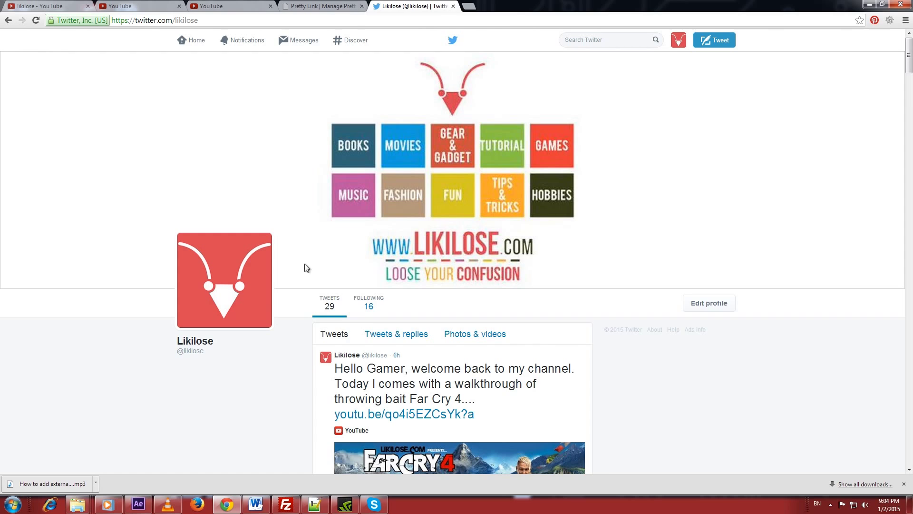
scroll(304, 267, down, 4)
scroll(280, 173, up, 4)
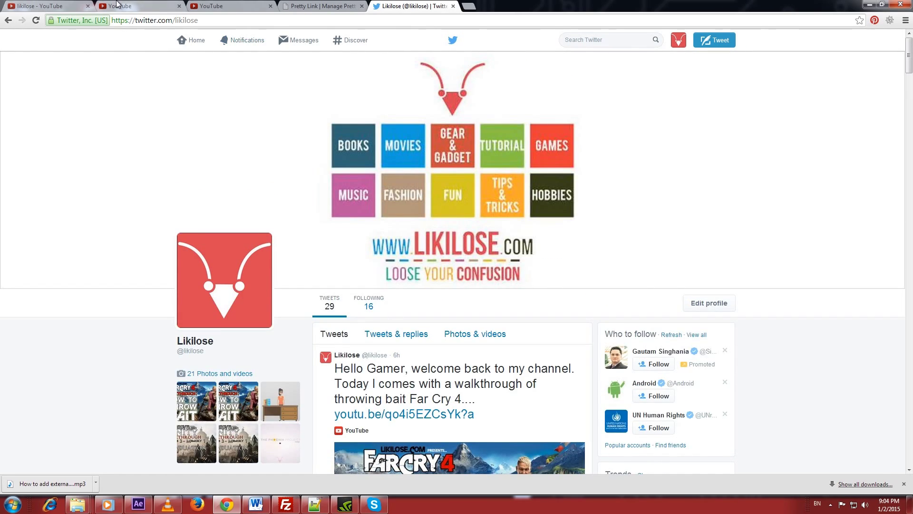
Step: Add a new label annotation and size it to cover the Twitter icon in the video
click(61, 6)
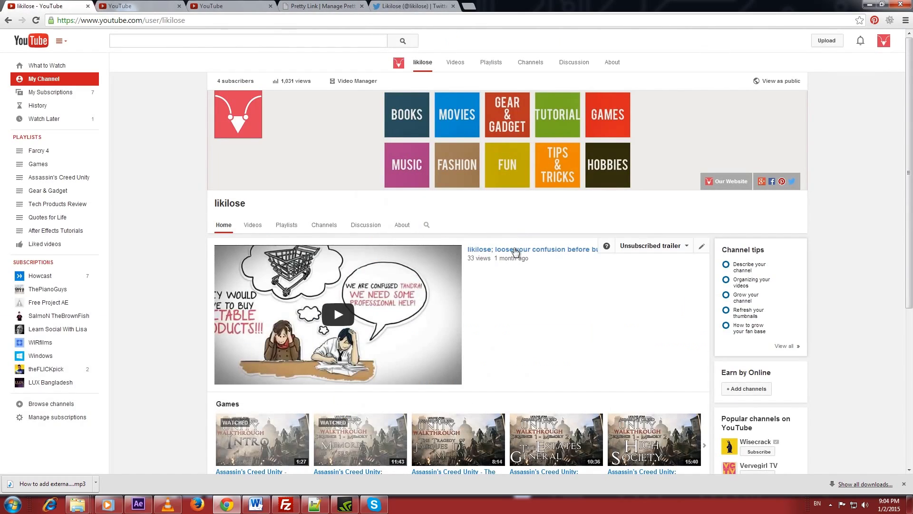
click(157, 6)
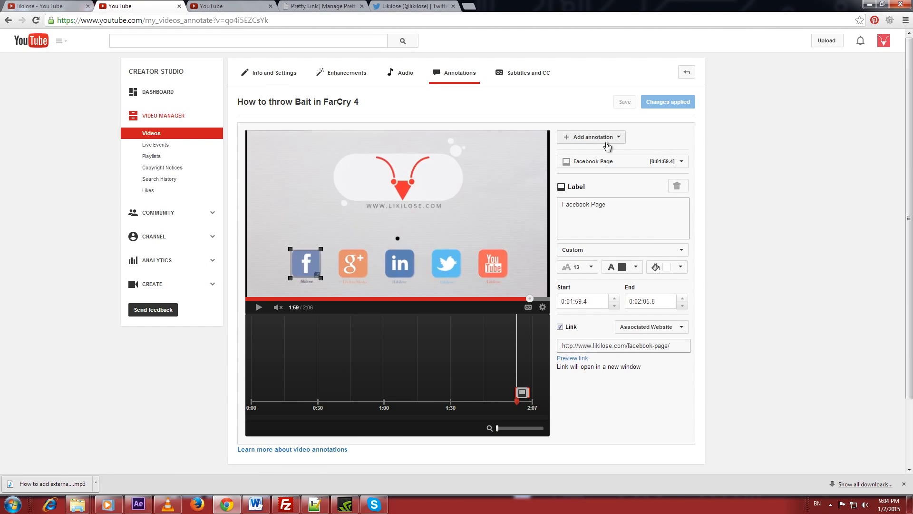
click(592, 137)
click(578, 189)
mouse_move(418, 217)
mouse_down()
mouse_move(484, 262)
mouse_move(490, 279)
mouse_move(462, 280)
mouse_up()
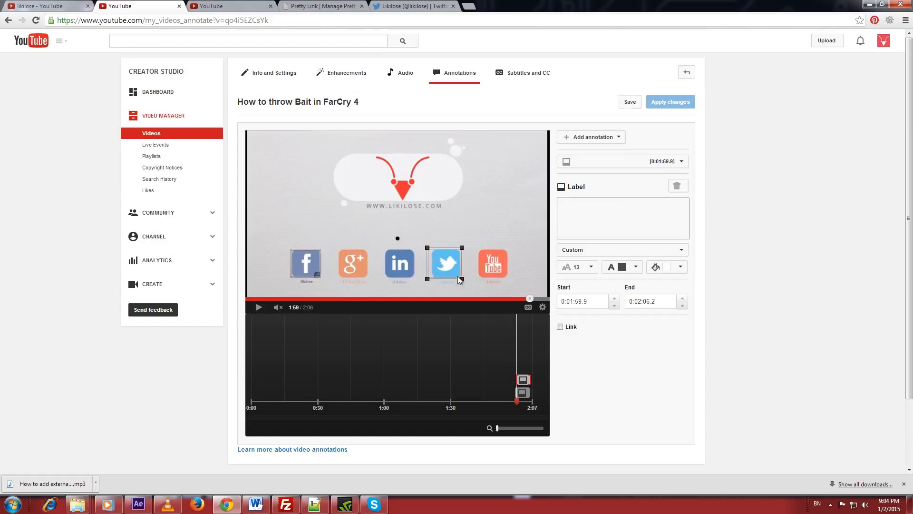
drag(428, 247, 432, 252)
click(638, 213)
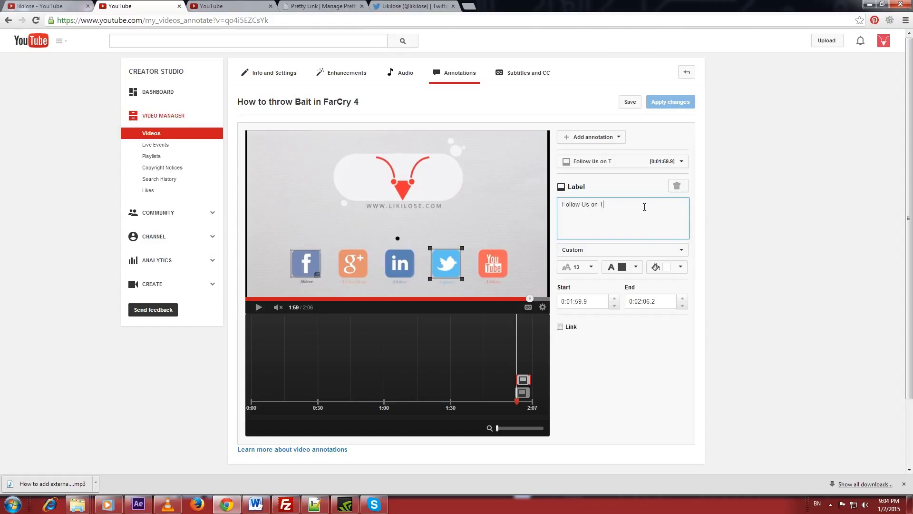
text(Follow Us on Twittew)
click(561, 327)
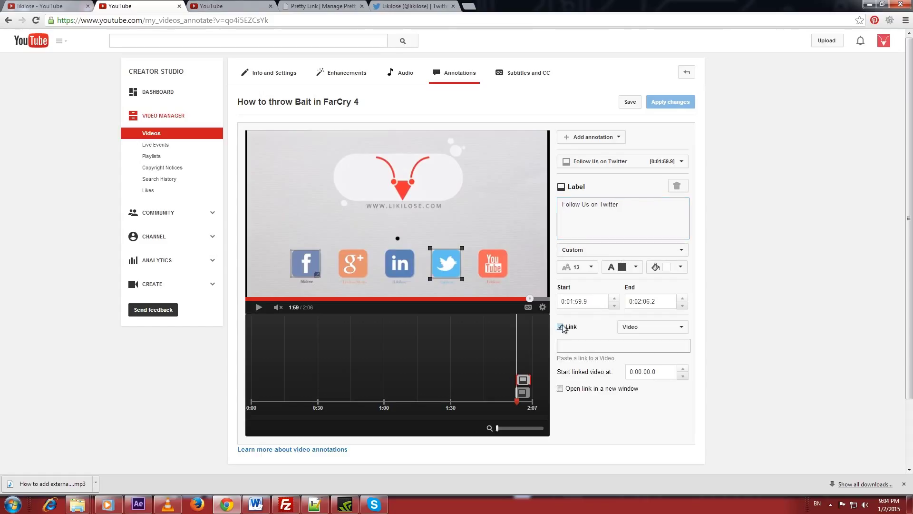
click(586, 346)
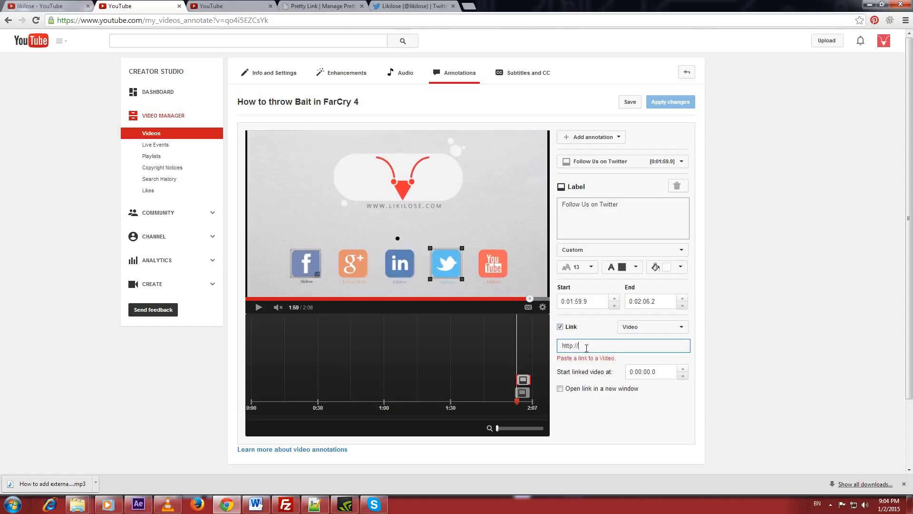
text(http://www.likilose.com/twitter)
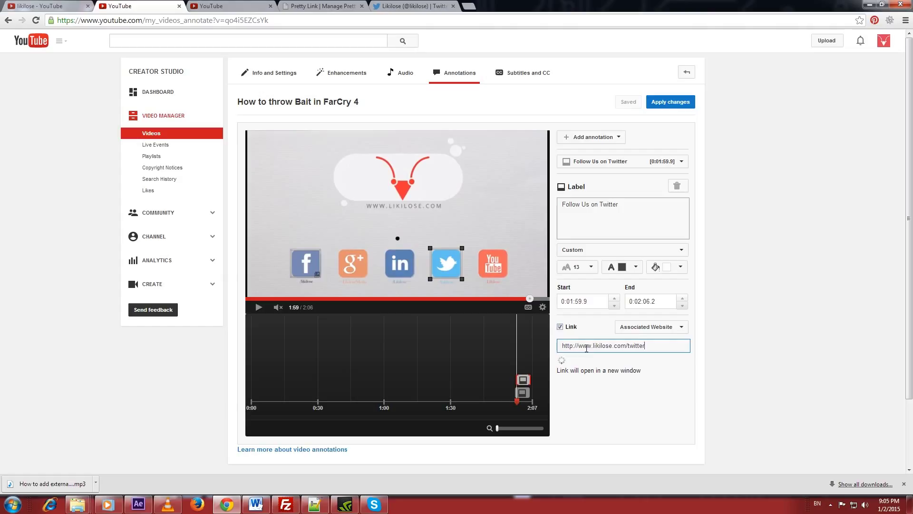
click(629, 410)
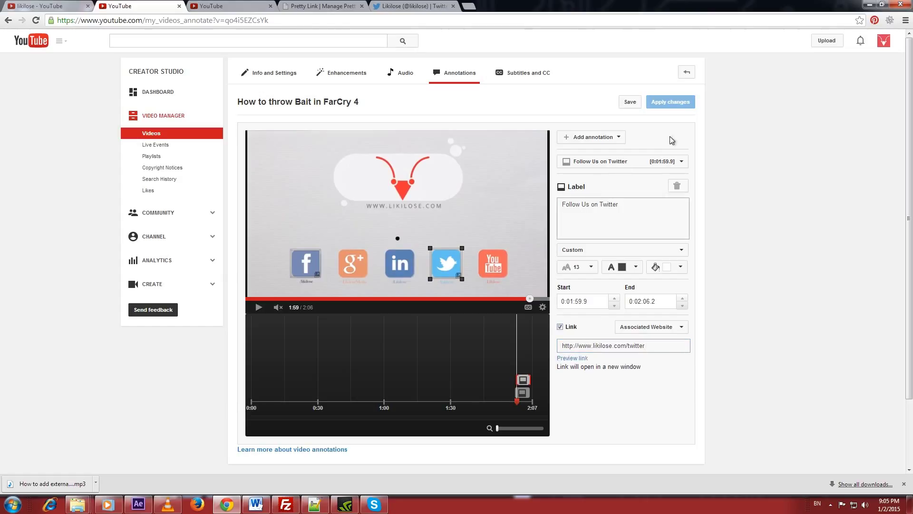
click(667, 105)
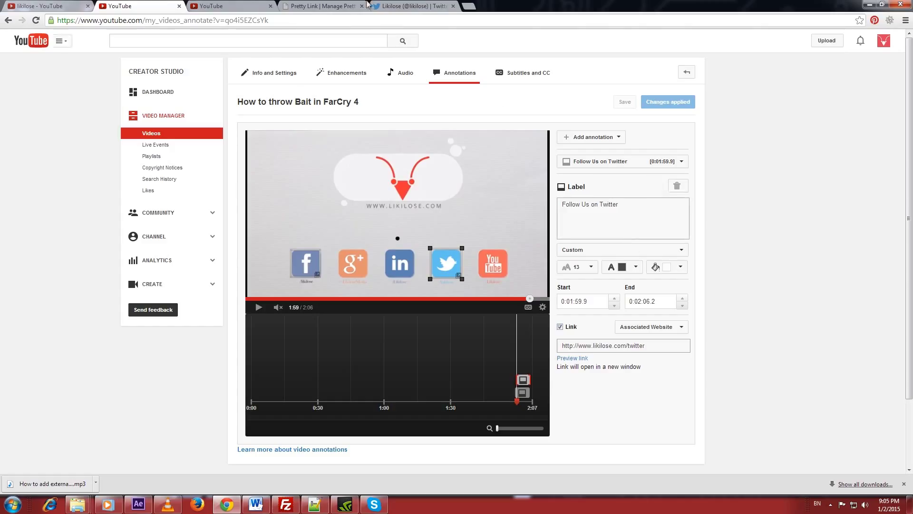
Step: Open the How to throw Bait in FarCry 4 watch page in a new tab
right_click(290, 101)
click(296, 106)
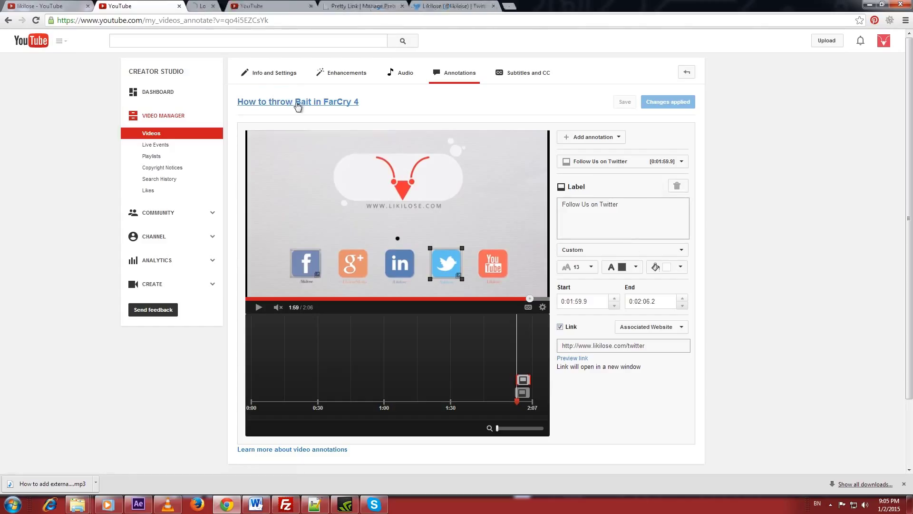
click(222, 6)
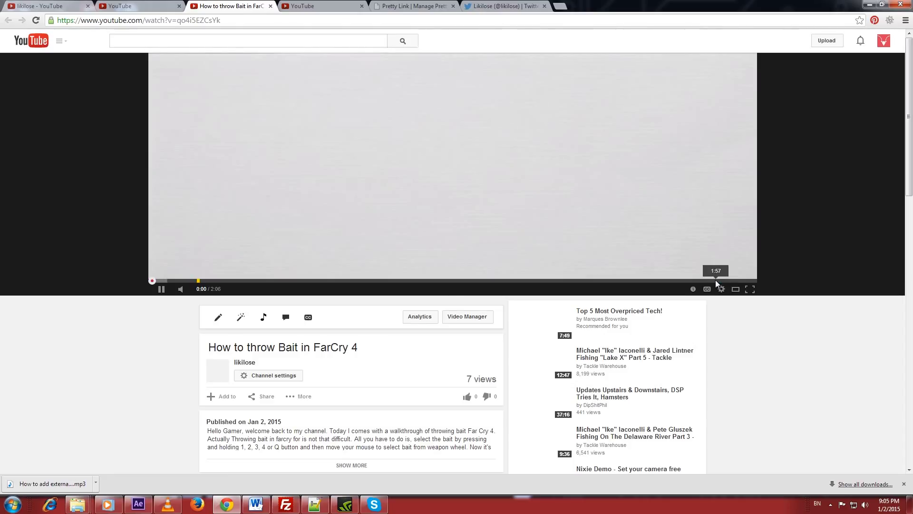
Step: Play the video to the social icons, confirm the Twitter profile opens, then close that tab
click(720, 281)
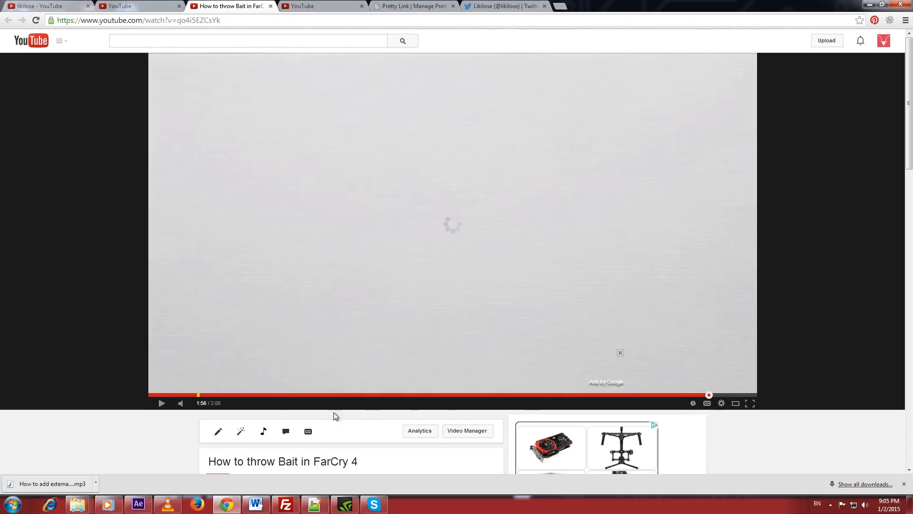
click(162, 404)
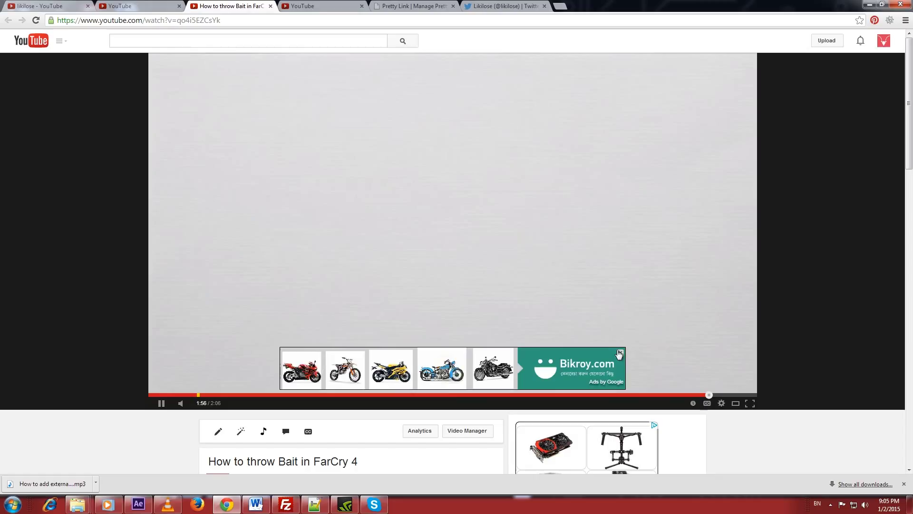
click(621, 353)
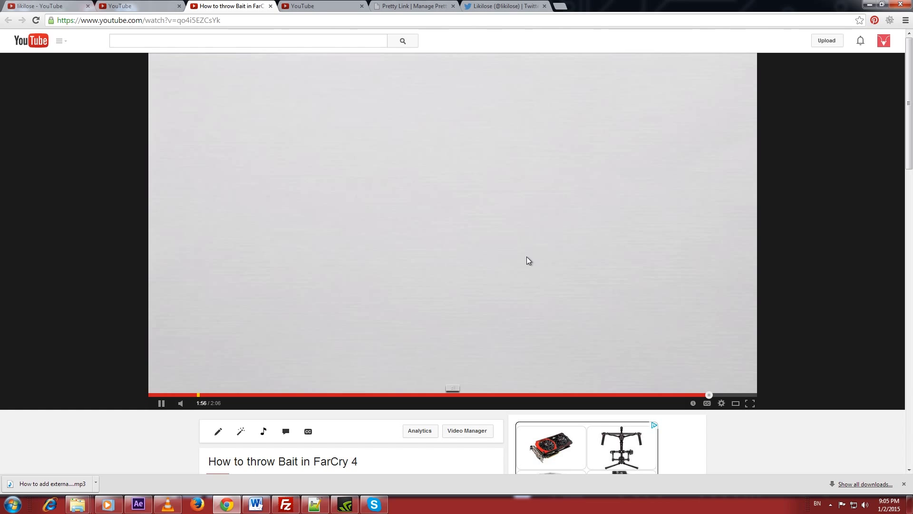
click(504, 233)
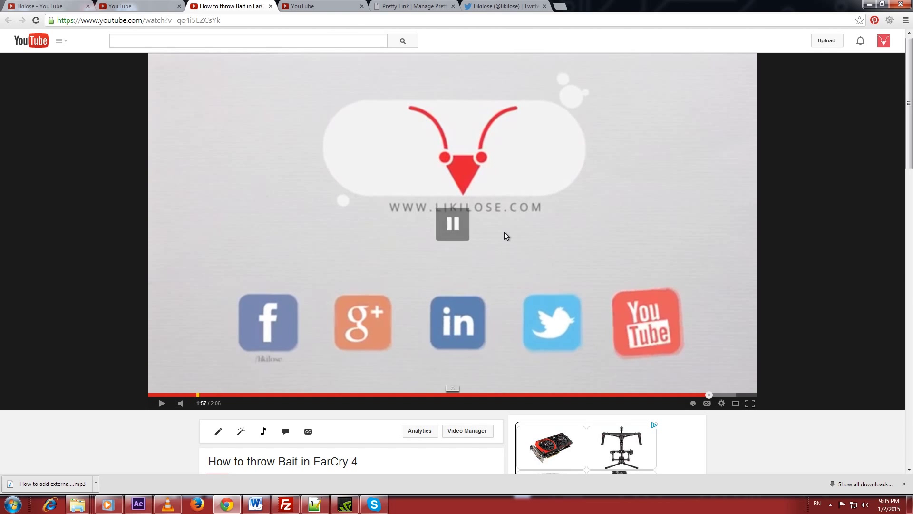
click(526, 232)
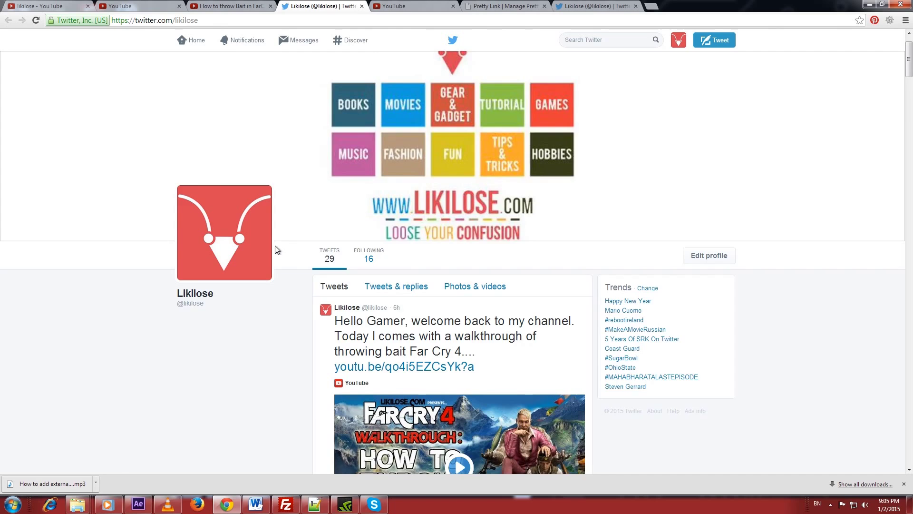
scroll(309, 204, down, 7)
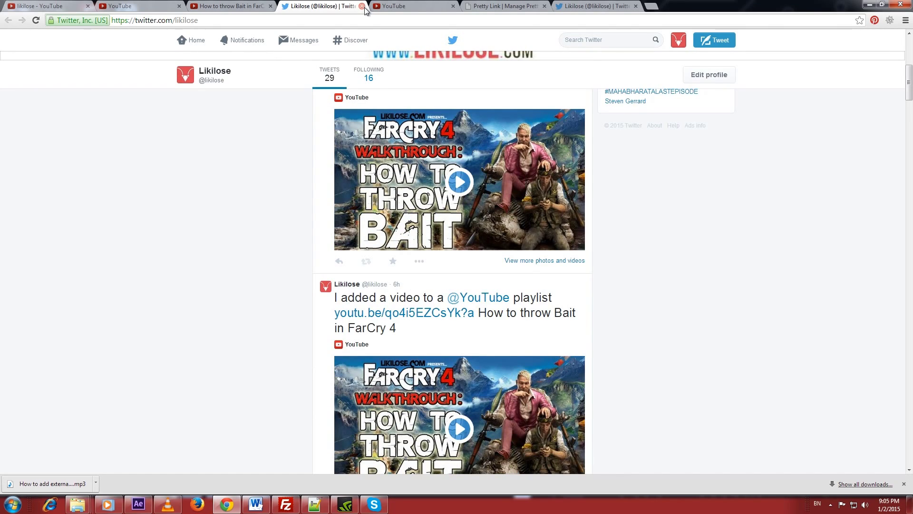
click(362, 7)
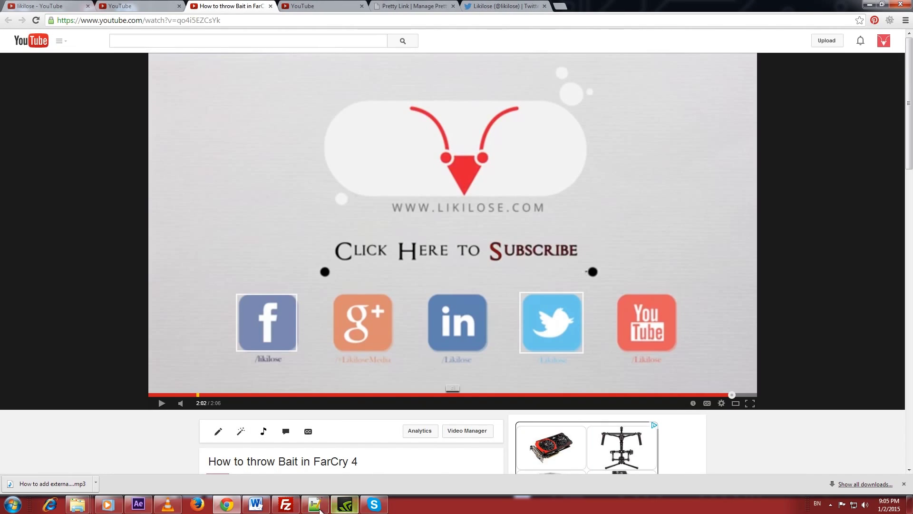
Step: Select the entire redirect script in Notepad++ and move its window aside
click(320, 507)
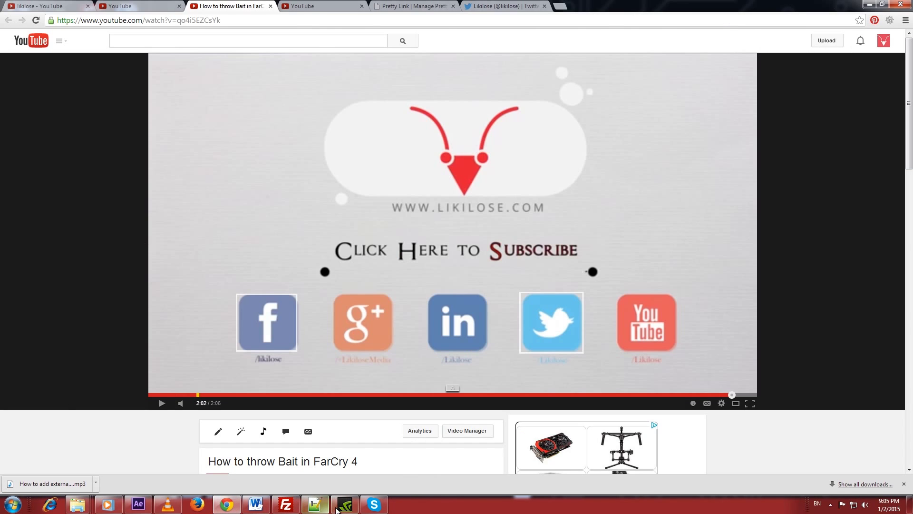
click(316, 504)
click(452, 228)
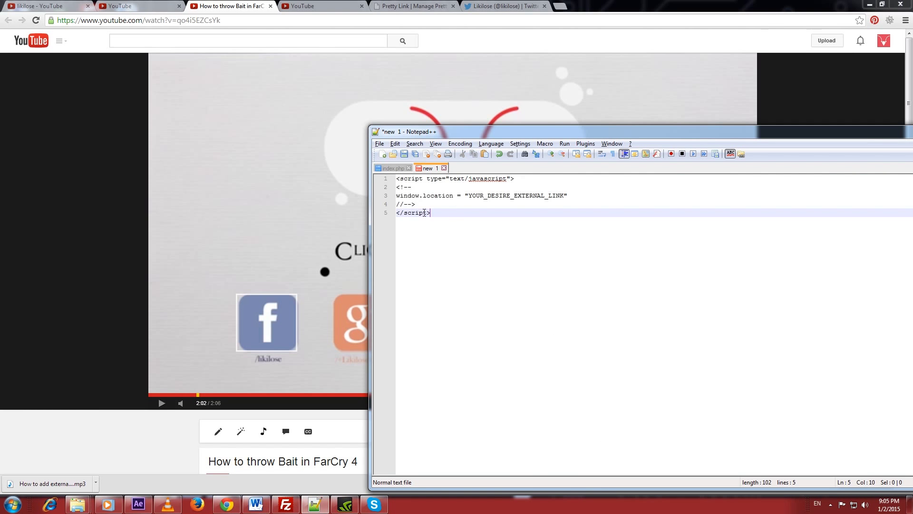
drag(425, 212, 394, 178)
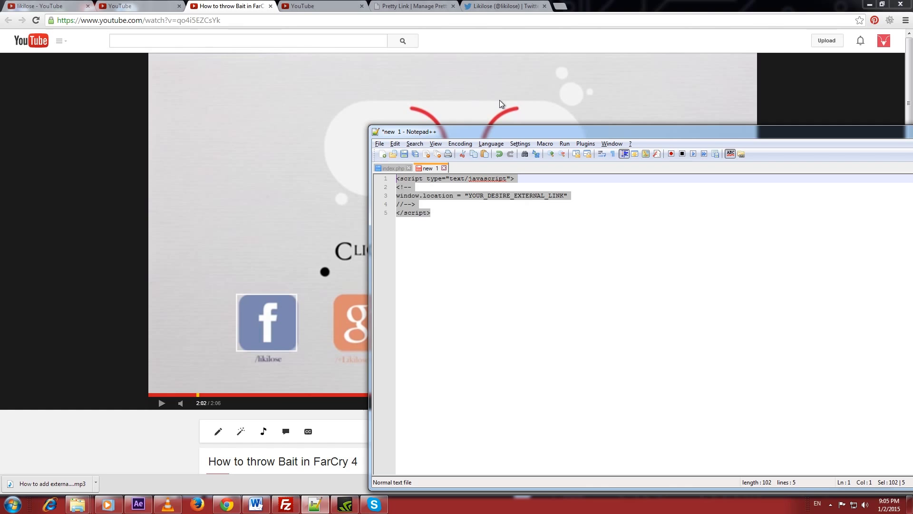
drag(495, 126, 421, 219)
Step: Check the Pretty Link and Twitter tabs, then return to YouTube's channel advanced settings
click(414, 6)
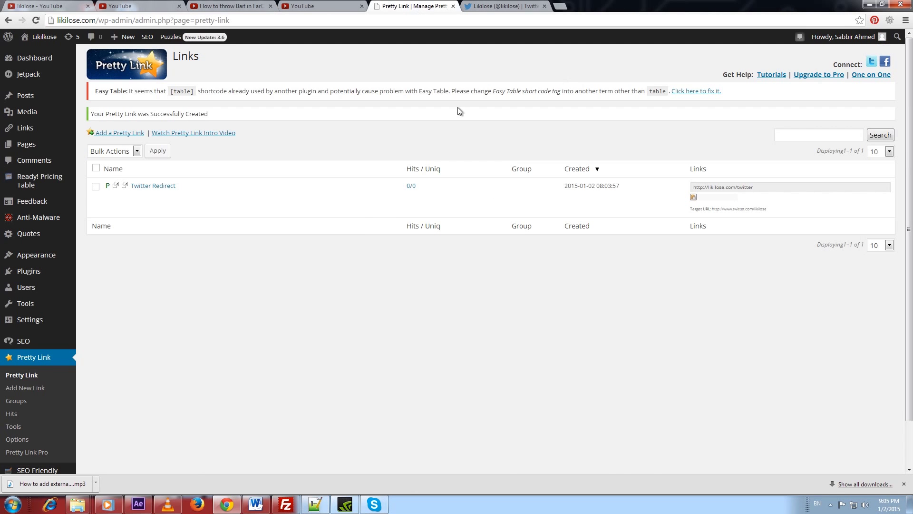
click(504, 6)
click(414, 6)
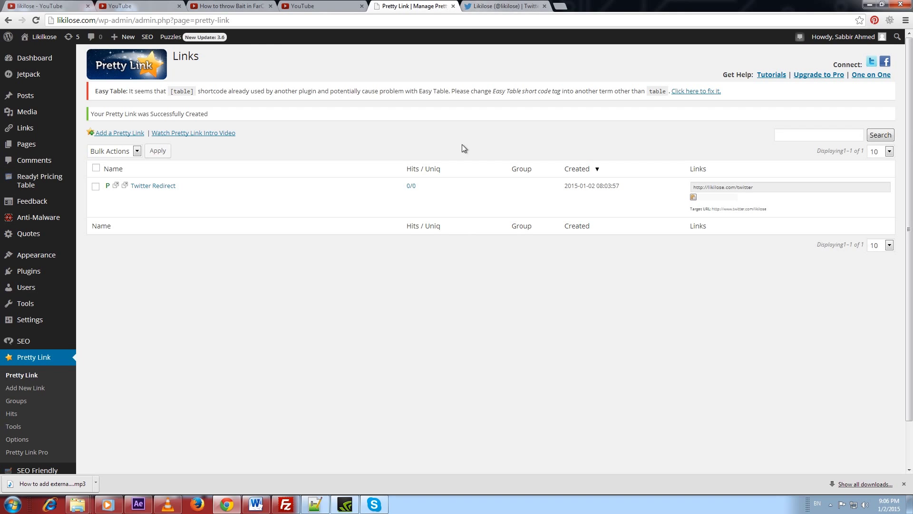
click(312, 504)
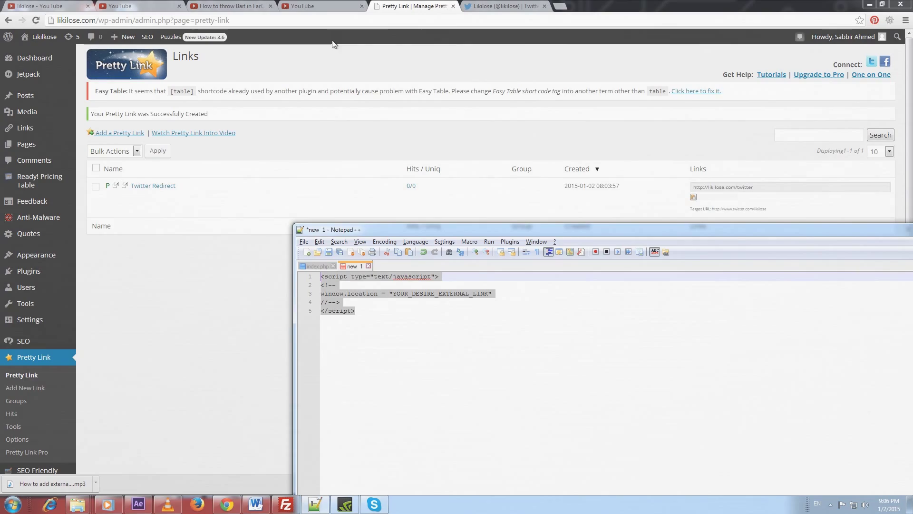
click(314, 6)
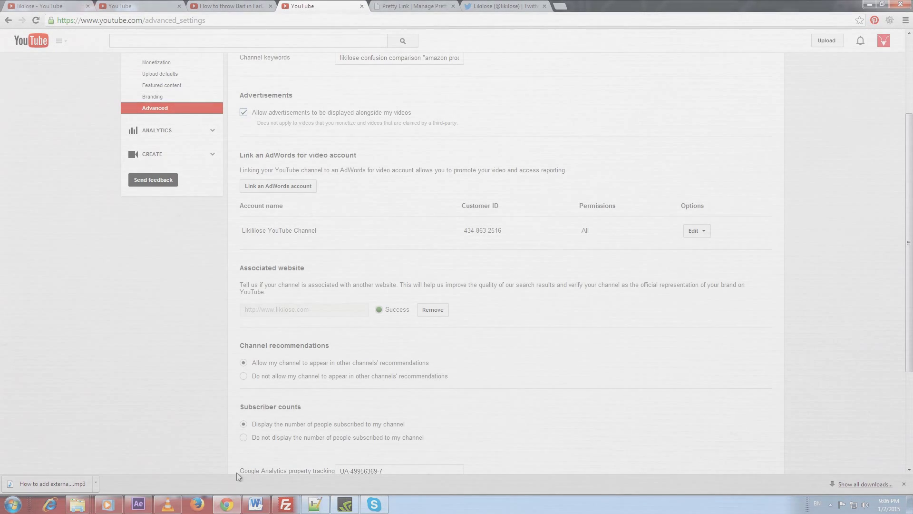